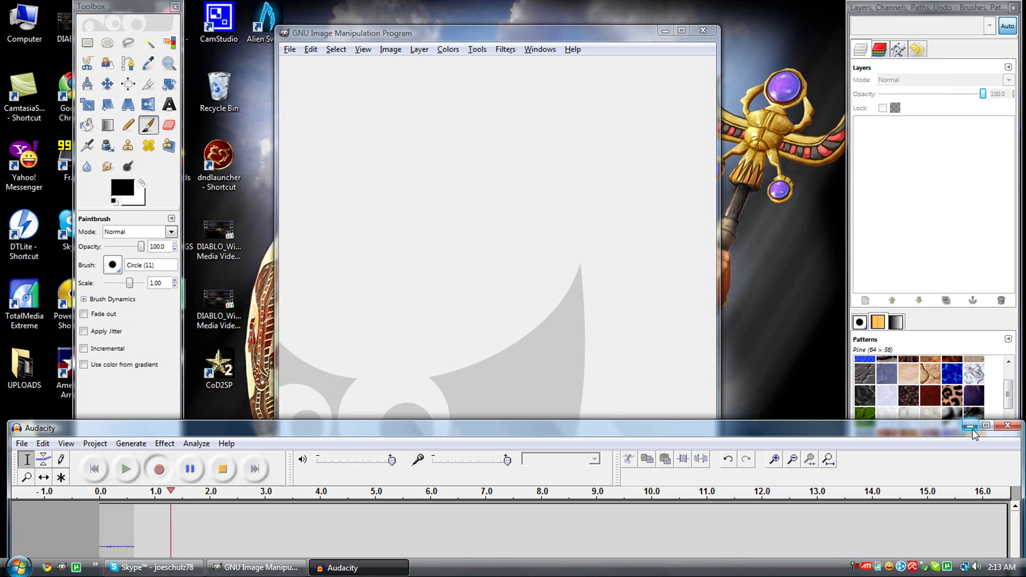
- Minimize Audacity and rearrange the floating toolbox, image and layers windows of GIMP on the desktop
left_click(969, 426)
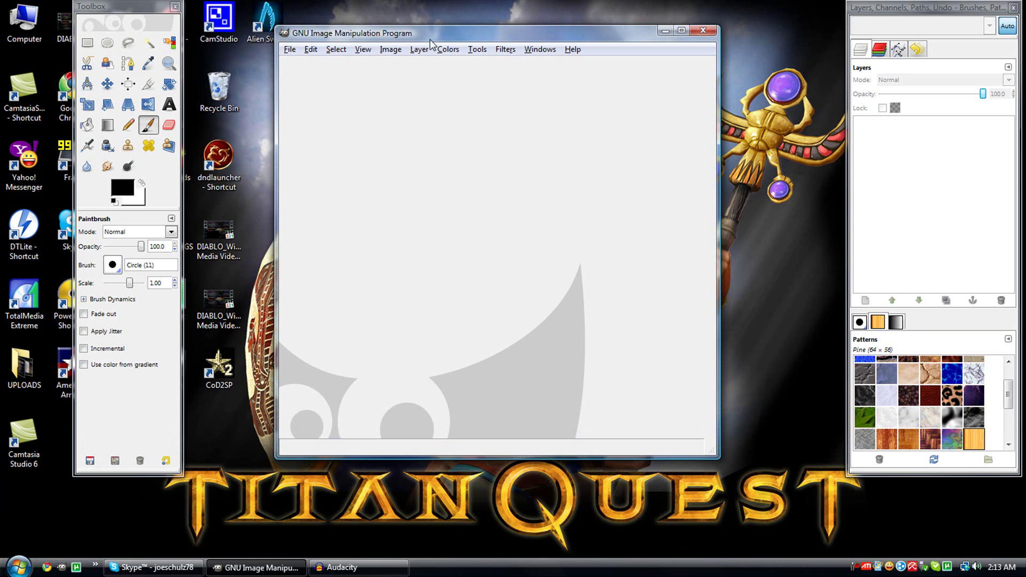
left_click_drag(137, 7, 148, 28)
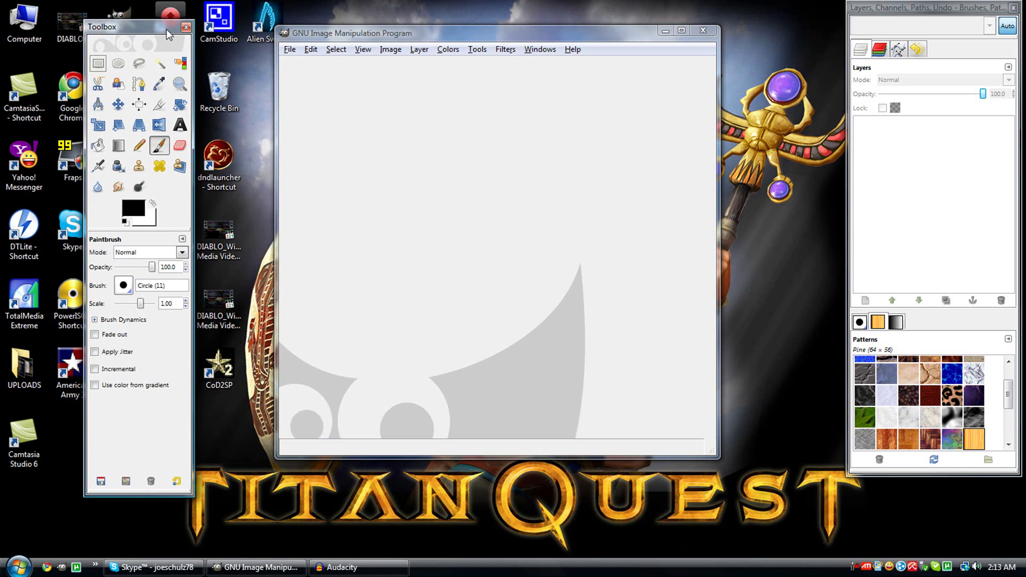
left_click_drag(440, 34, 404, 48)
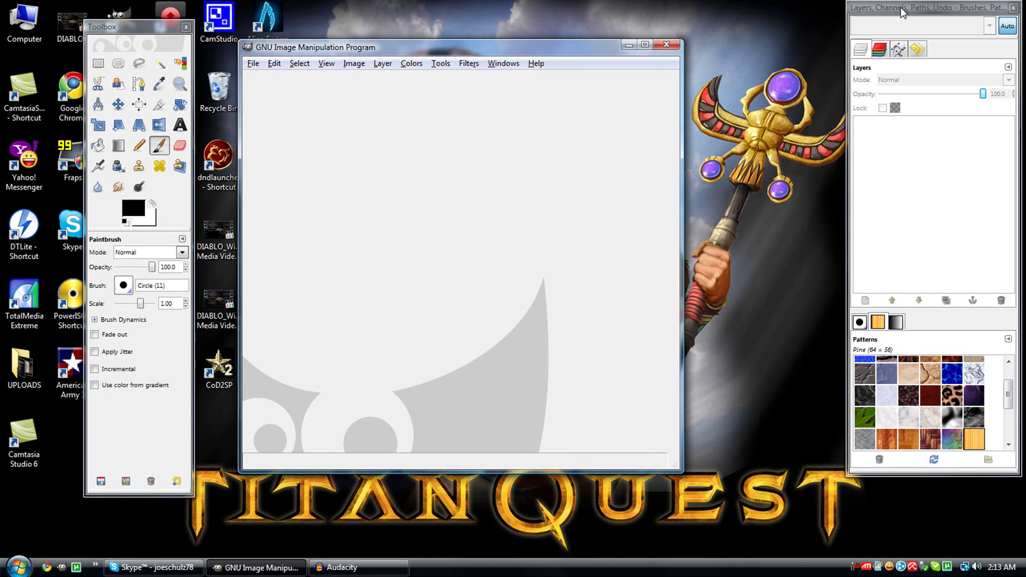
left_click_drag(902, 11, 875, 44)
- Open the image ragna.jpg from the Wallpapers folder inside Pictures
left_click(253, 64)
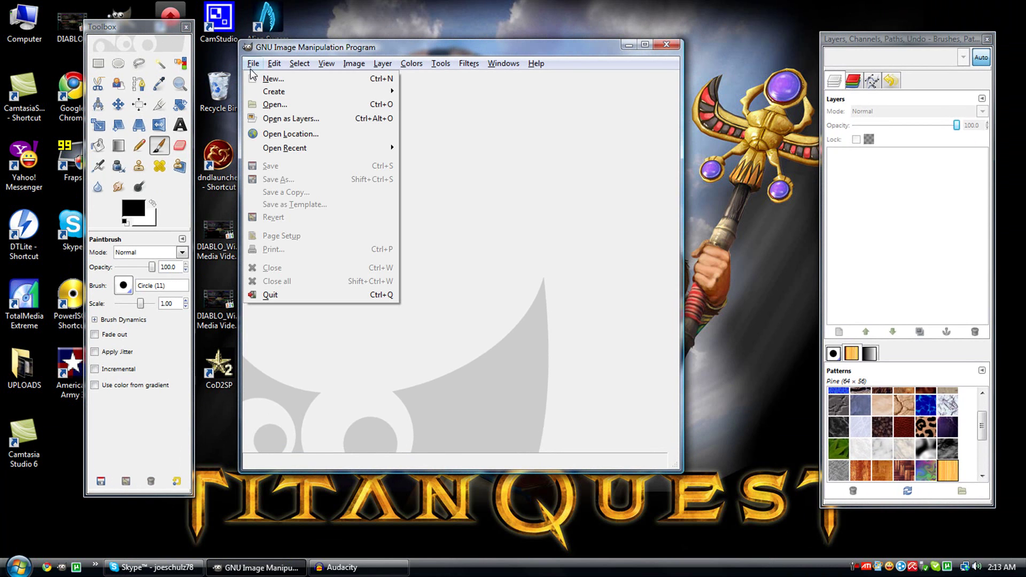
left_click(279, 105)
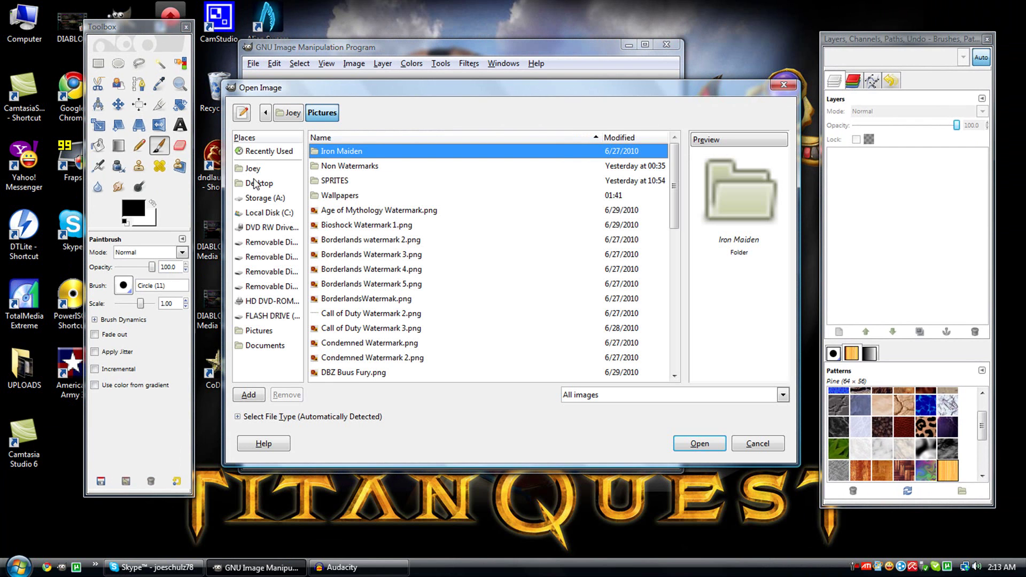
double_click(341, 196)
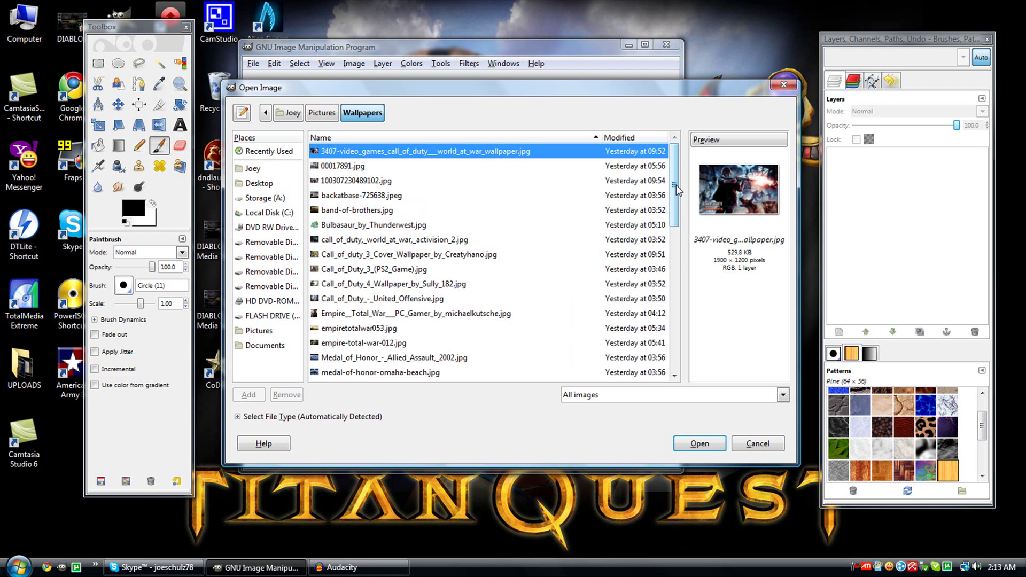
left_click_drag(675, 191, 663, 269)
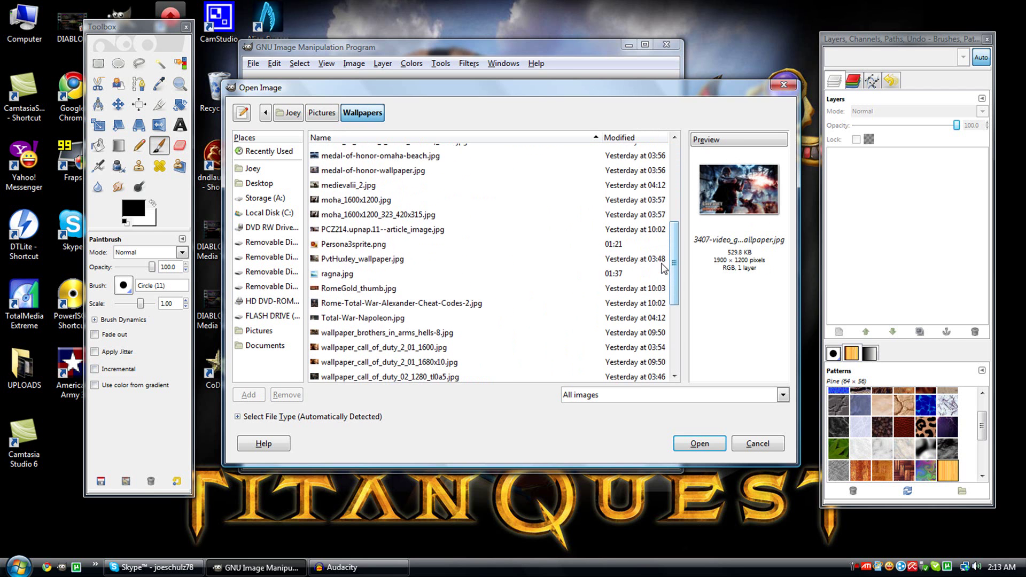
left_click(338, 274)
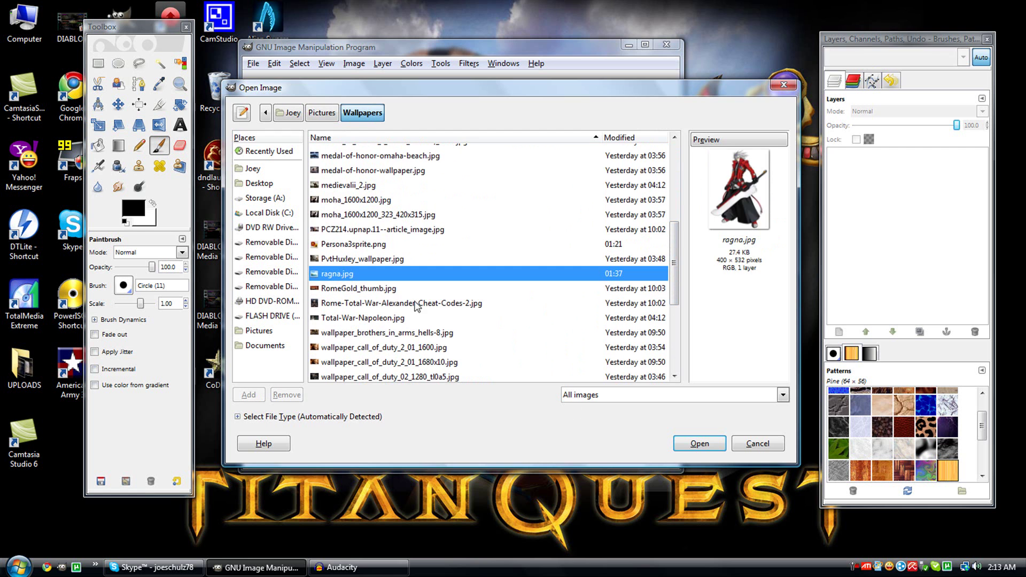
left_click(708, 443)
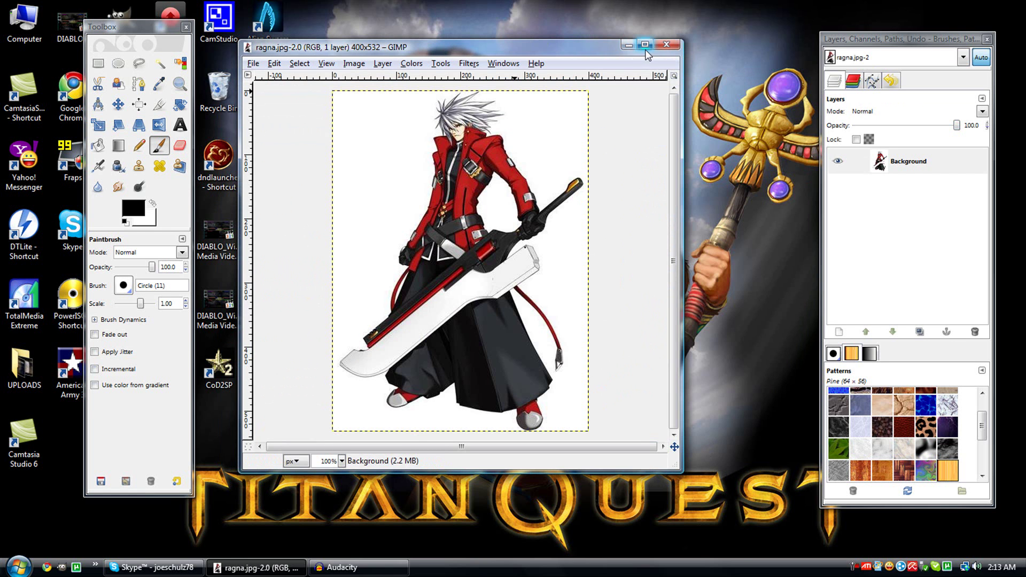
- Maximize the image window and zoom in to 550% on the character's head
left_click(645, 45)
left_click(180, 83)
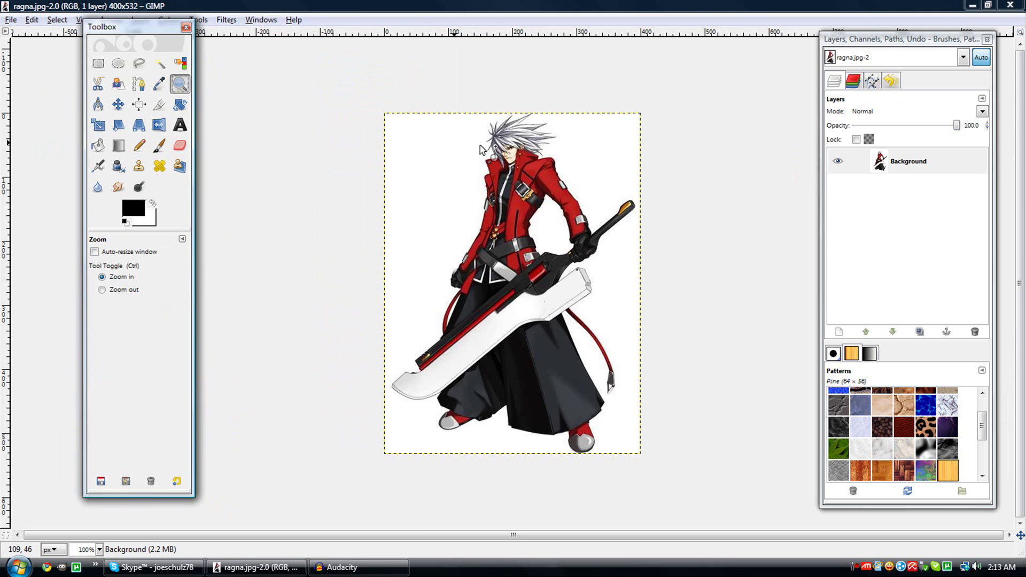
left_click(523, 142)
left_click(527, 131)
left_click(534, 122)
left_click(538, 114)
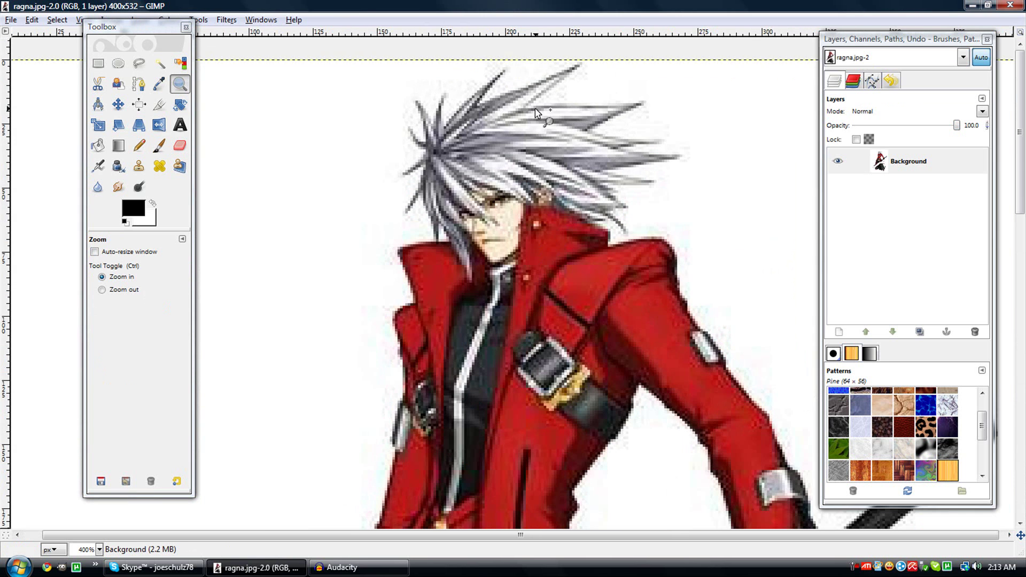
left_click(538, 107)
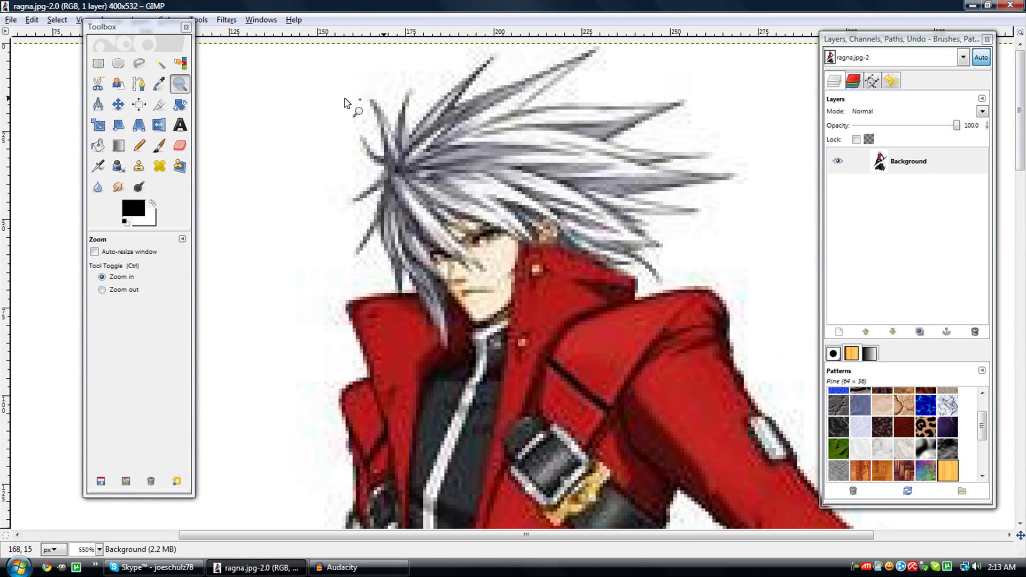
- Draw a small freehand selection with Free Select in the white area beside the hair and cut its contents
left_click(141, 64)
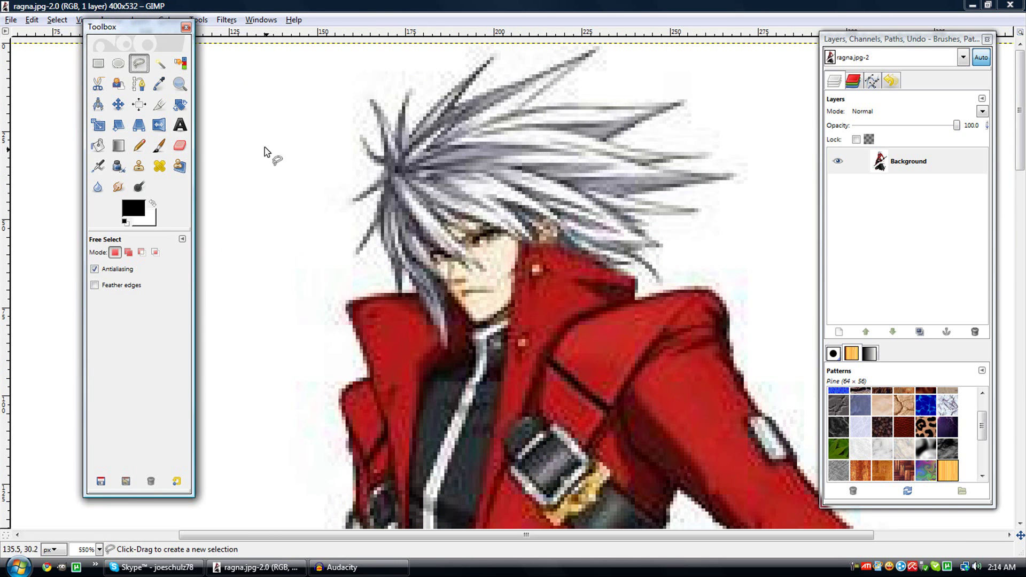
mouse_move(248, 136)
left_mouse_down()
mouse_move(233, 162)
mouse_move(279, 196)
mouse_move(271, 157)
mouse_move(289, 132)
mouse_move(274, 123)
mouse_move(248, 138)
left_mouse_up()
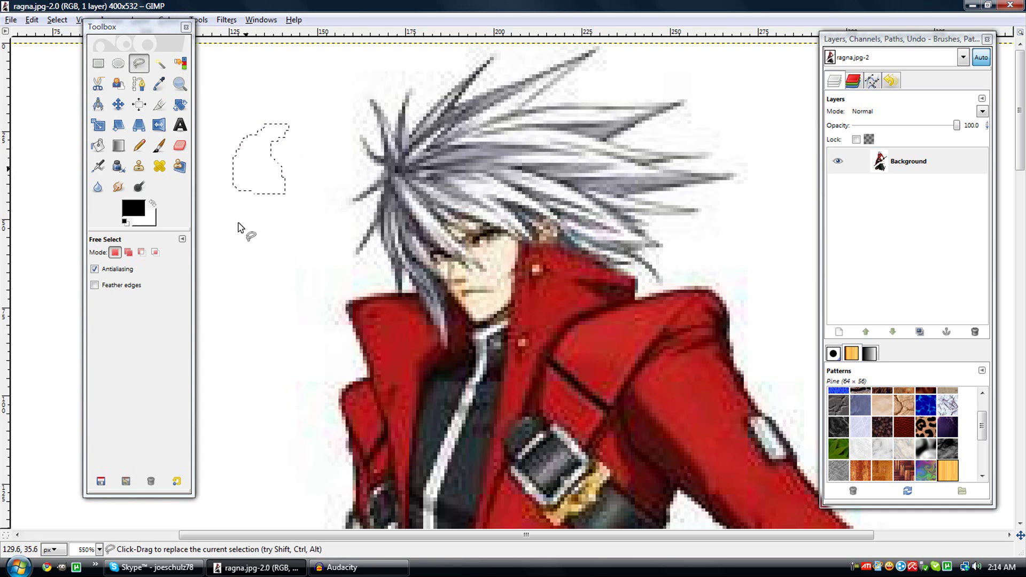
right_click(255, 163)
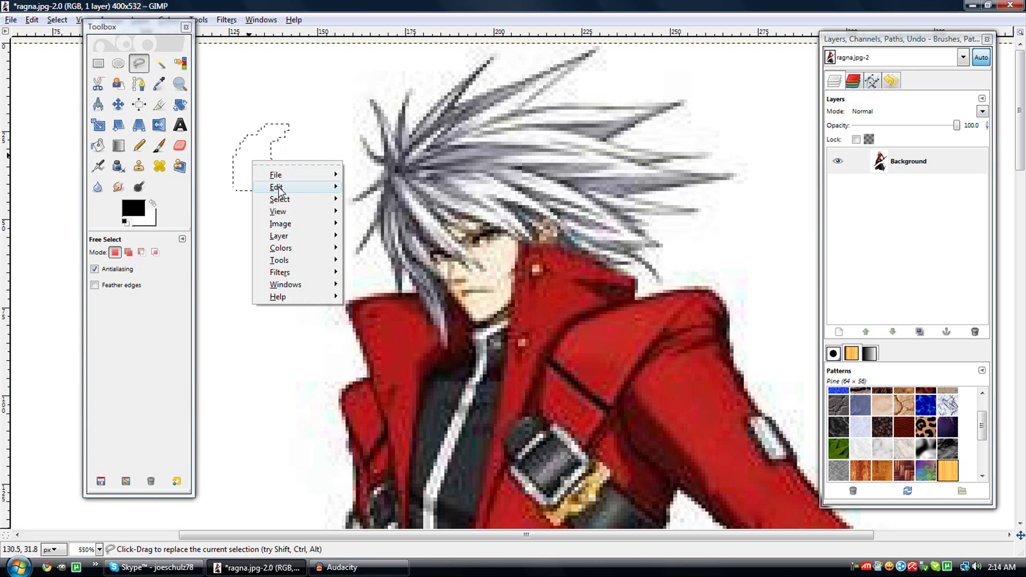
mouse_move(289, 187)
left_click(376, 256)
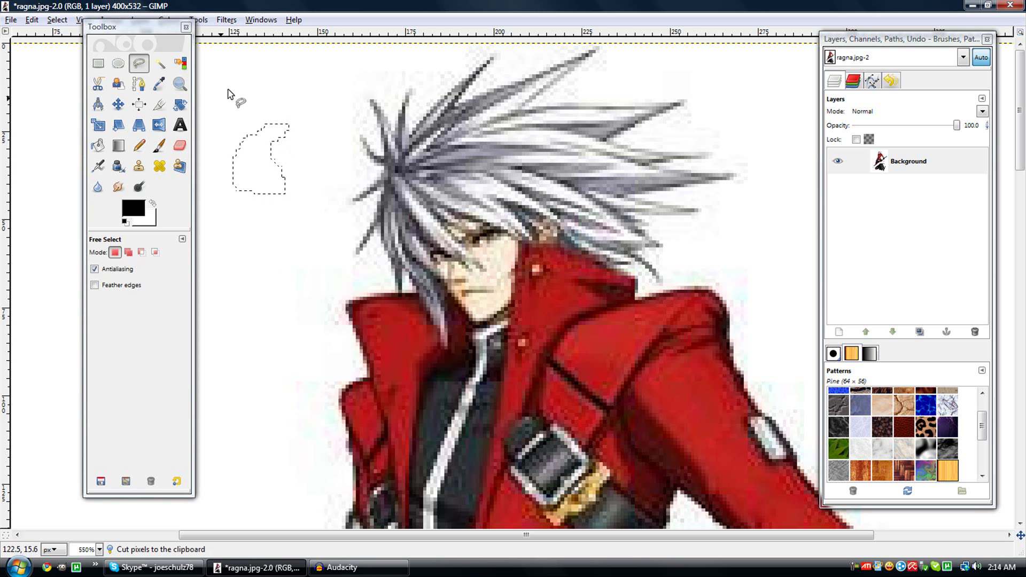
- Replace the freehand selection with a small triangular selection made of straight segments in the white background
left_click(244, 84)
left_click(245, 84)
left_click(282, 207)
left_click(234, 152)
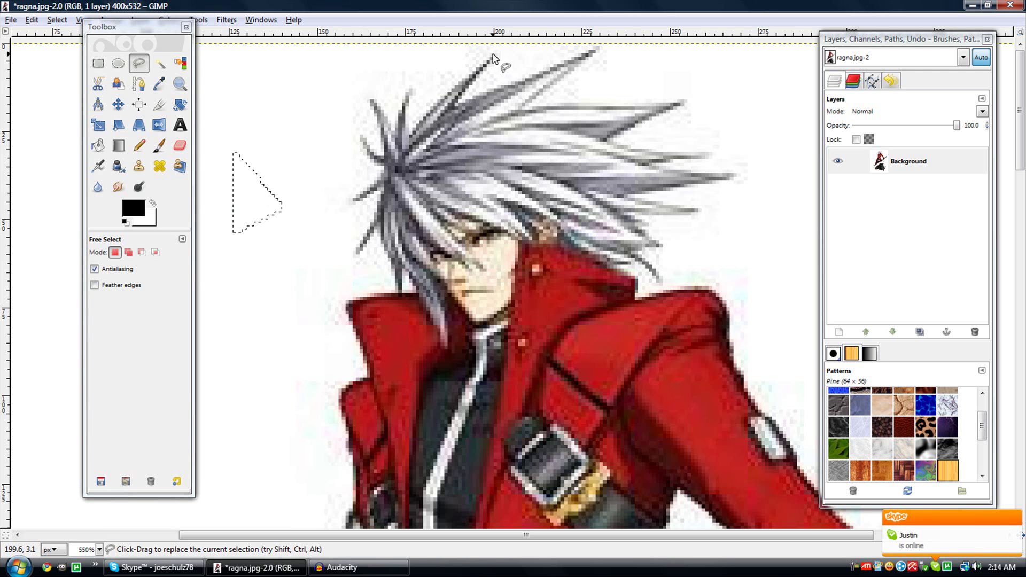
- Start a polygonal Free Select outline at the tallest hair spike and trace leftward along two more spikes to the short spike's tip
left_click(597, 48)
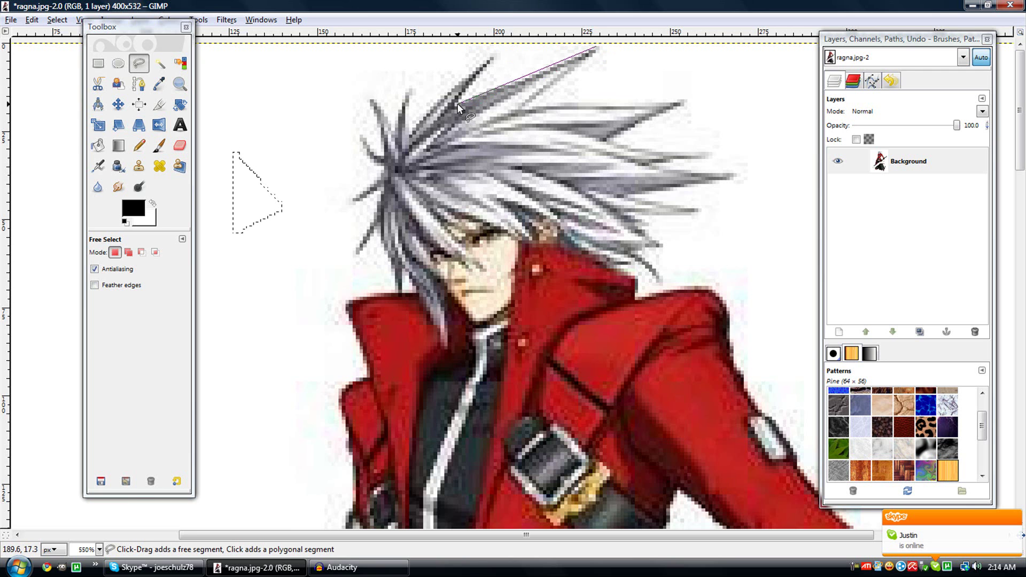
left_click(454, 104)
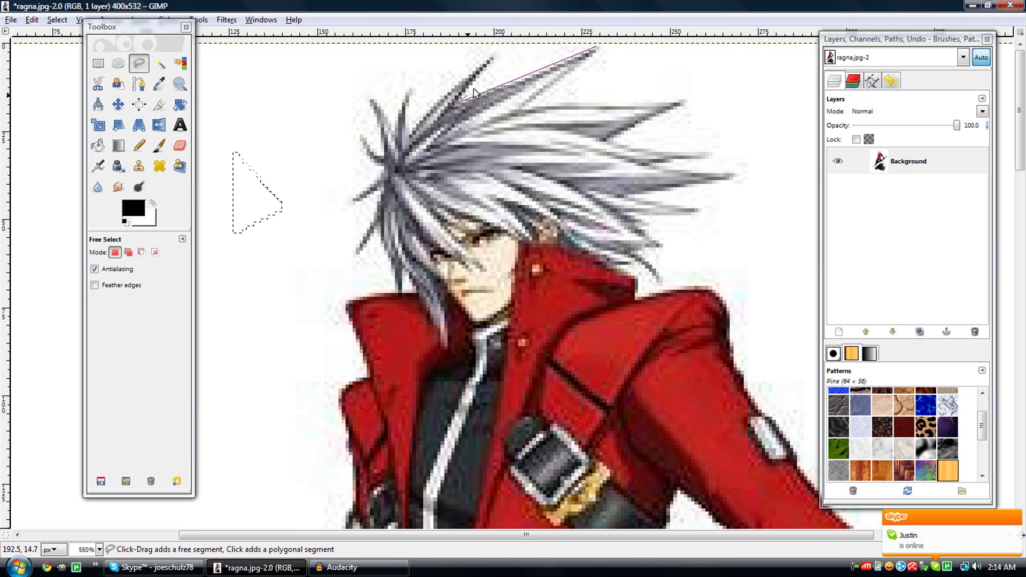
left_click(493, 62)
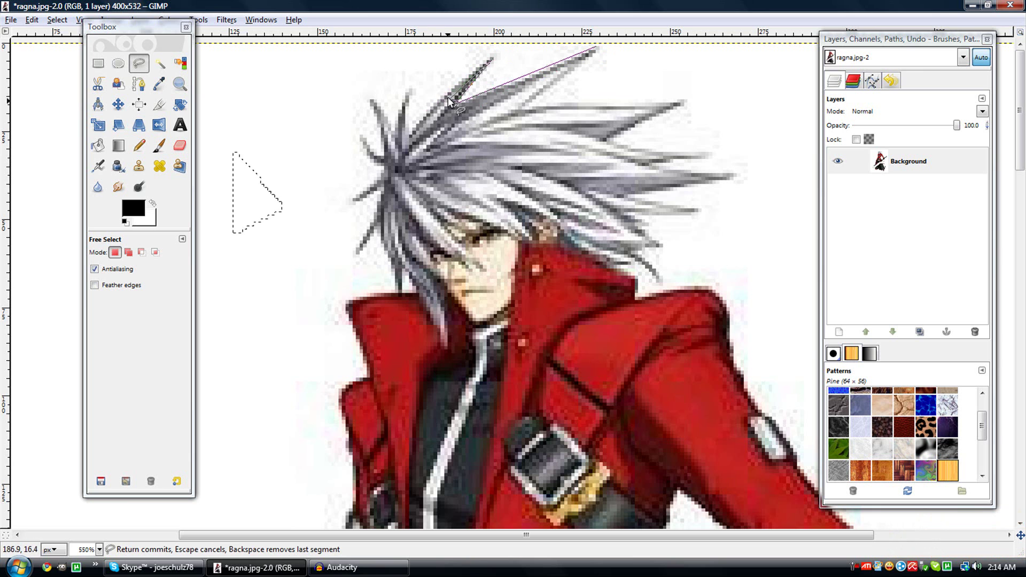
left_click(447, 94)
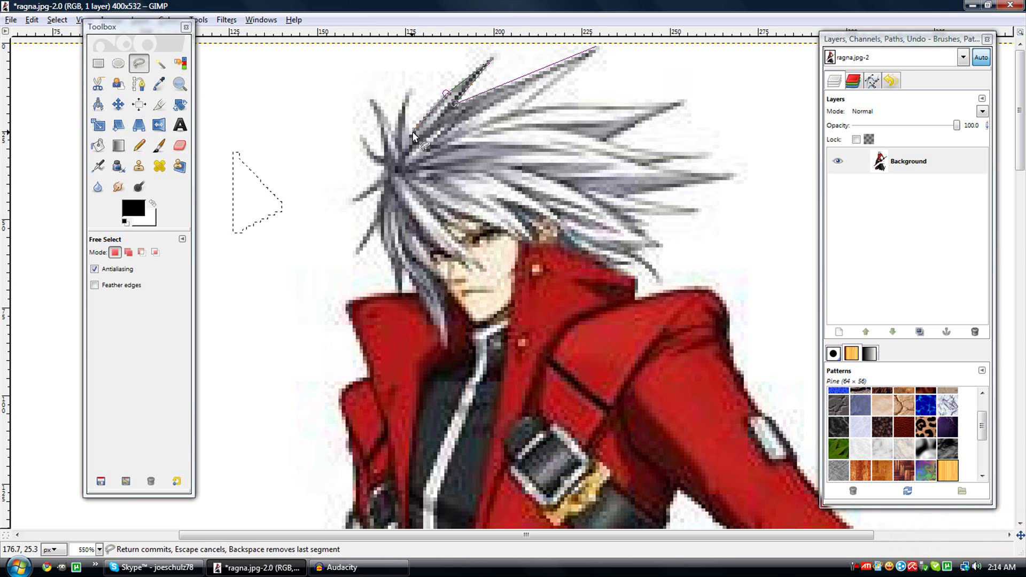
left_click(412, 134)
left_click(406, 111)
left_click(412, 90)
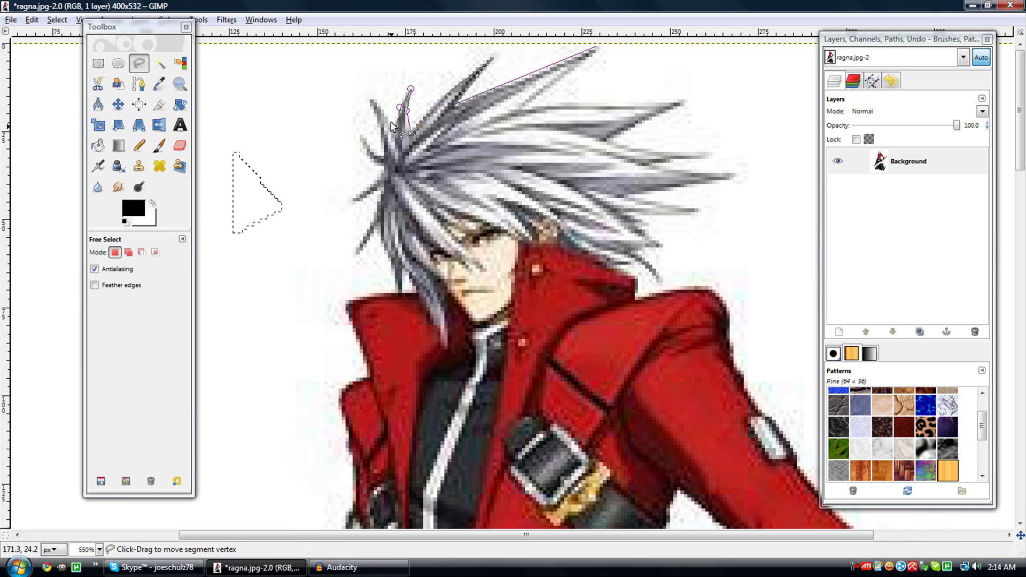
- Continue the polygonal outline down the short upright spike, around the upper-left spike and out to the small side spike's tip
left_click(395, 130)
left_click(399, 107)
left_click(369, 99)
left_click(380, 121)
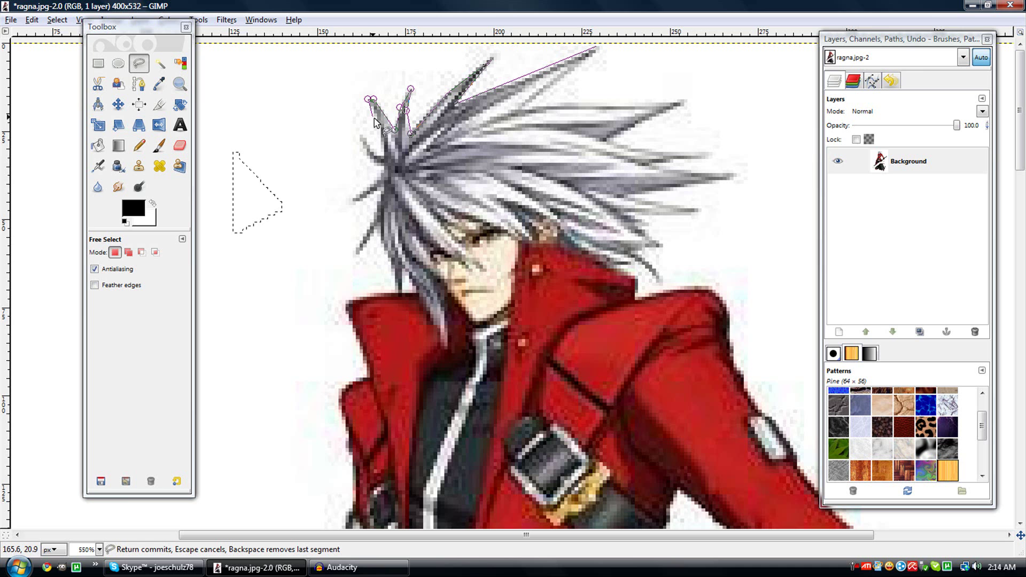
left_click(383, 152)
left_click(378, 155)
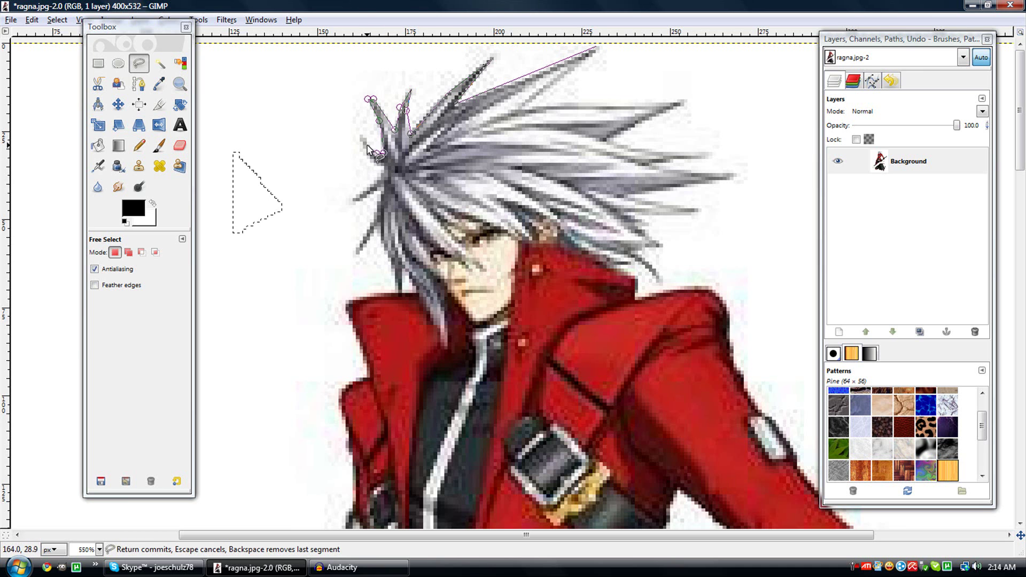
left_click(363, 139)
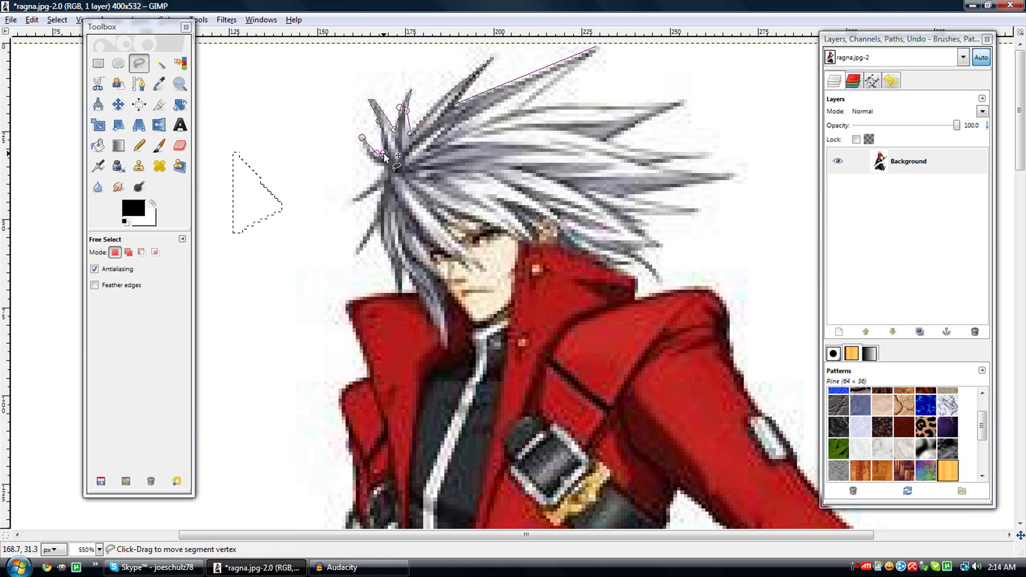
left_click_drag(383, 153, 383, 155)
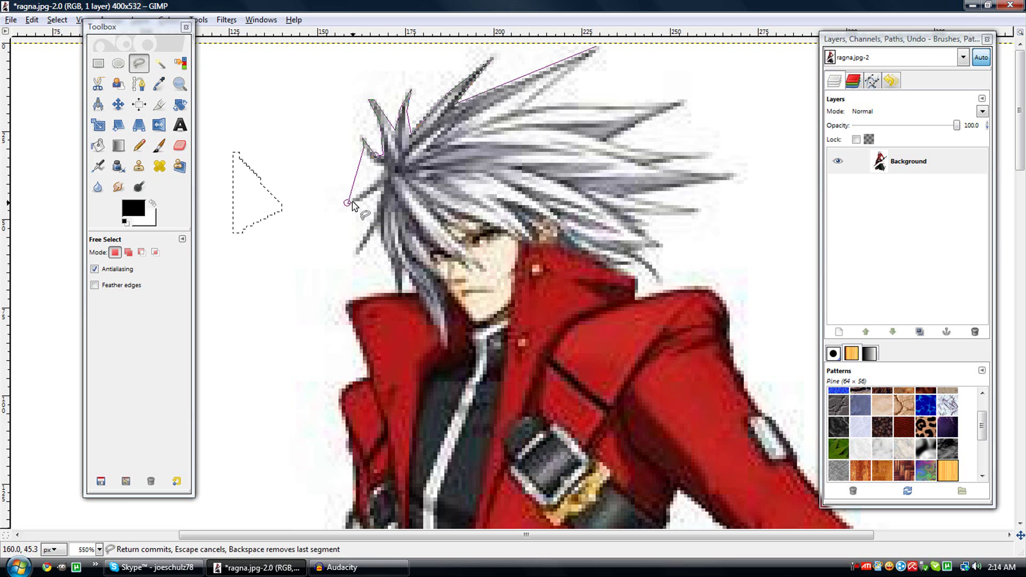
left_click_drag(348, 202, 333, 188)
left_click(359, 254)
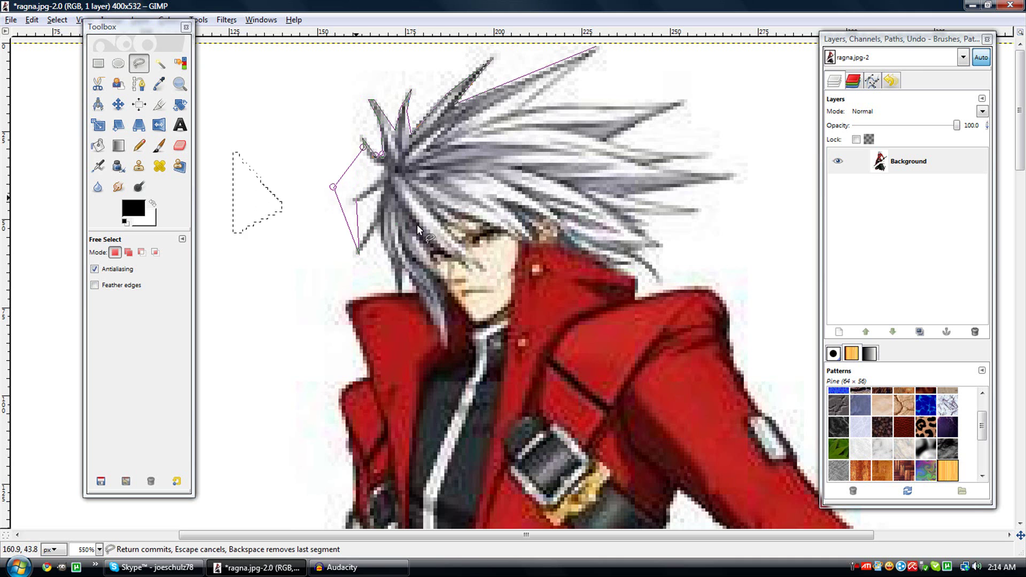
key("BackSpace")
key("BackSpace")
- Trace the outline back along the small side spike's underside and around the longer spike below it
left_click(364, 147)
left_click(376, 154)
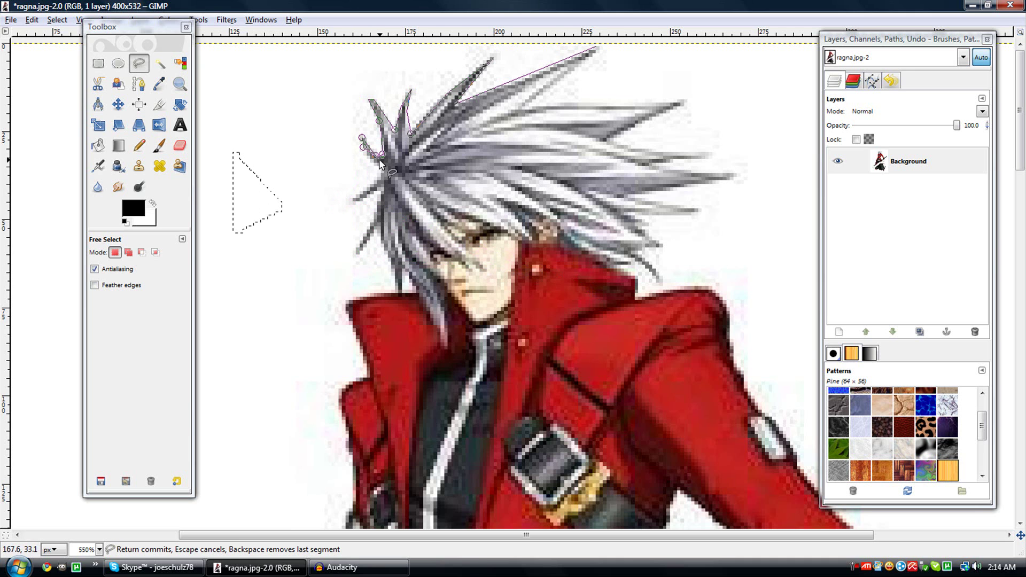
left_click(373, 162)
left_click(381, 171)
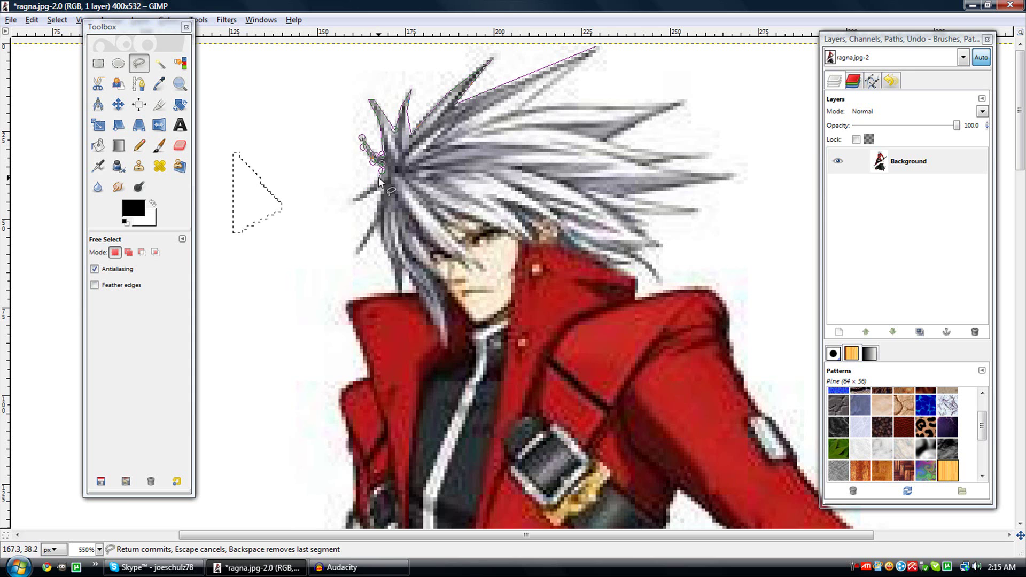
left_click(350, 201)
left_click(361, 201)
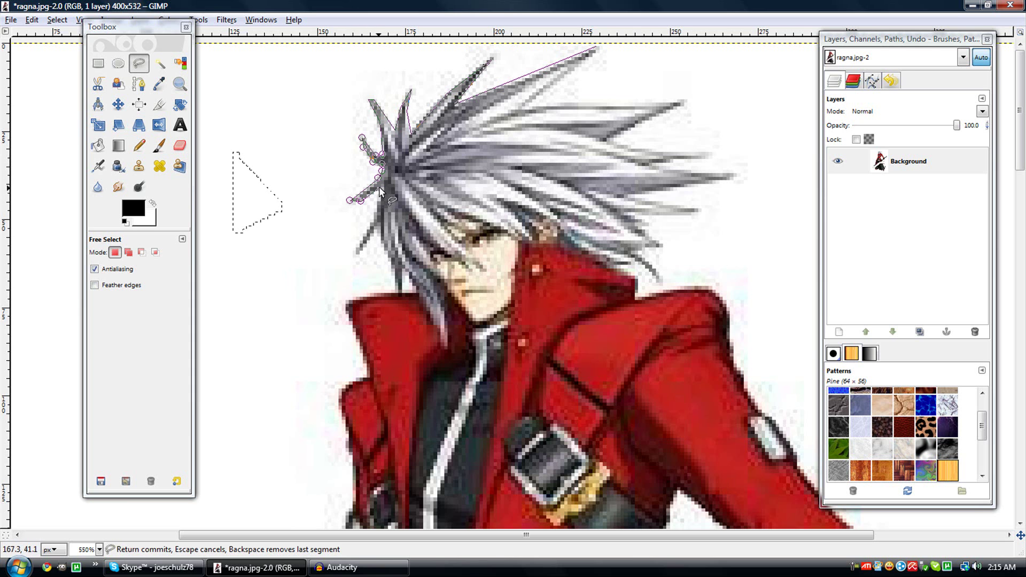
left_click(379, 186)
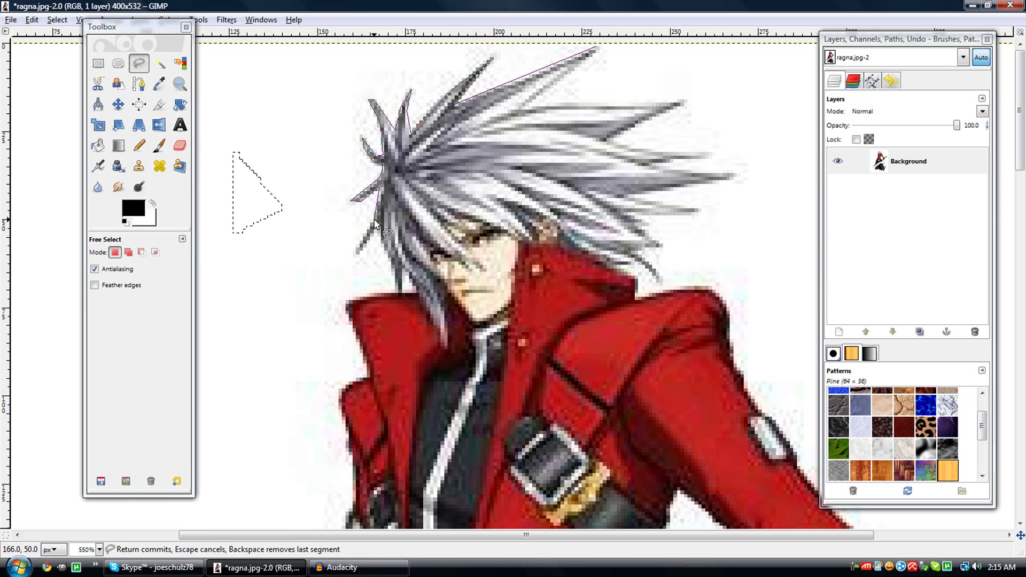
- Continue the polygonal outline around the lowest side spike and down the hair's edge to the hanging strand's tip above the collar
left_click(373, 218)
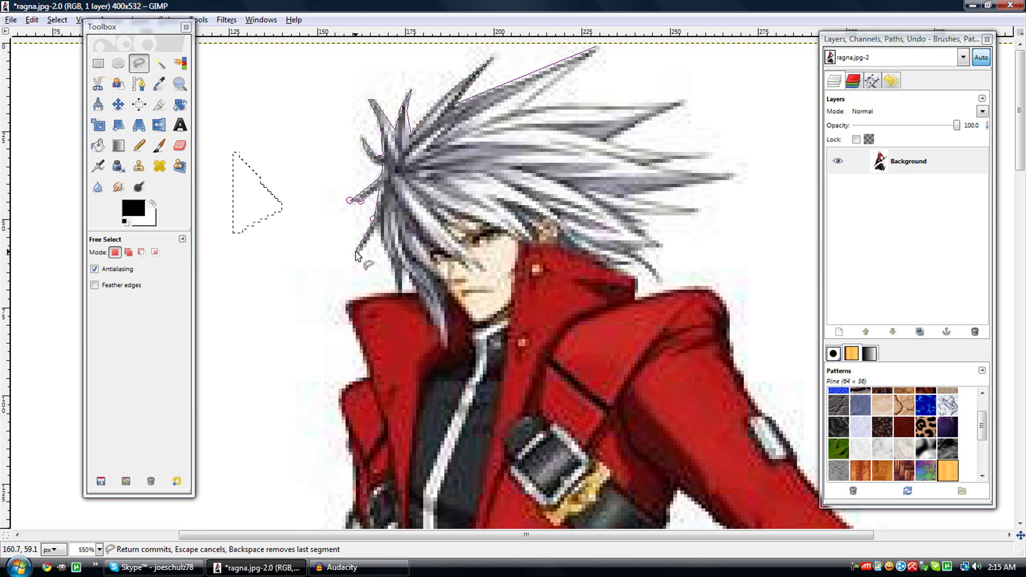
left_click(356, 252)
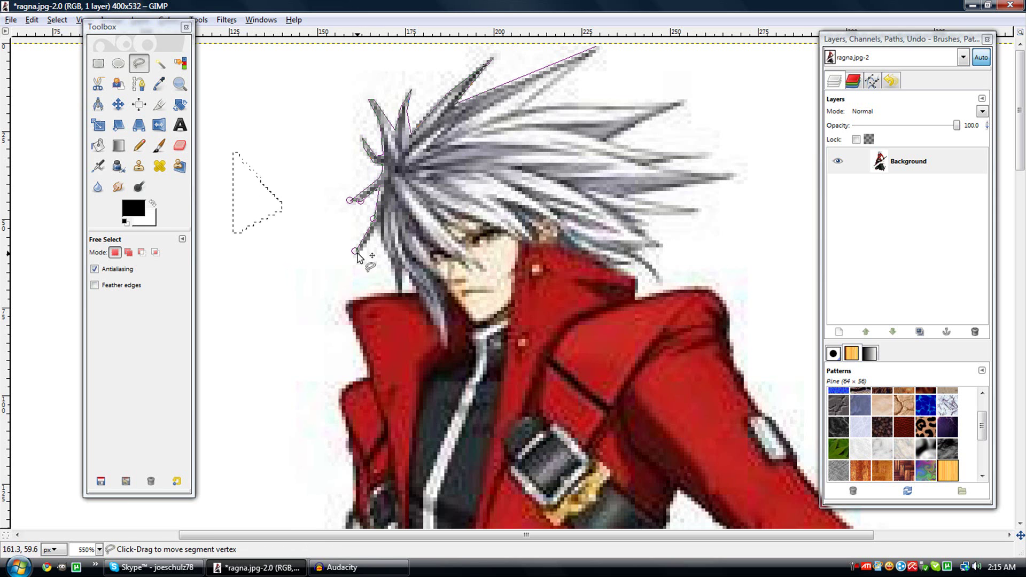
left_click(375, 228)
left_click(379, 235)
left_click(383, 247)
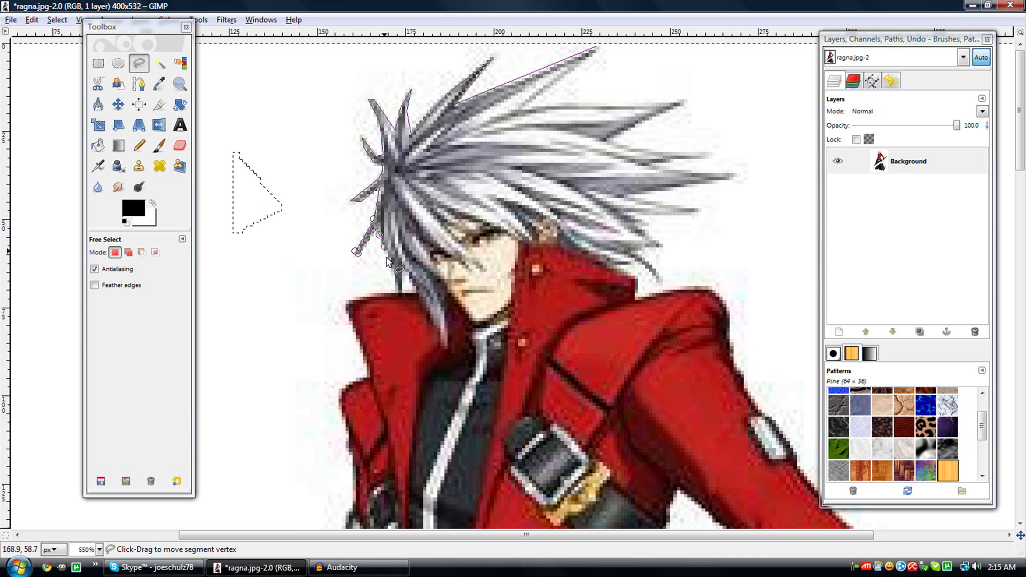
left_click(394, 273)
left_click(395, 289)
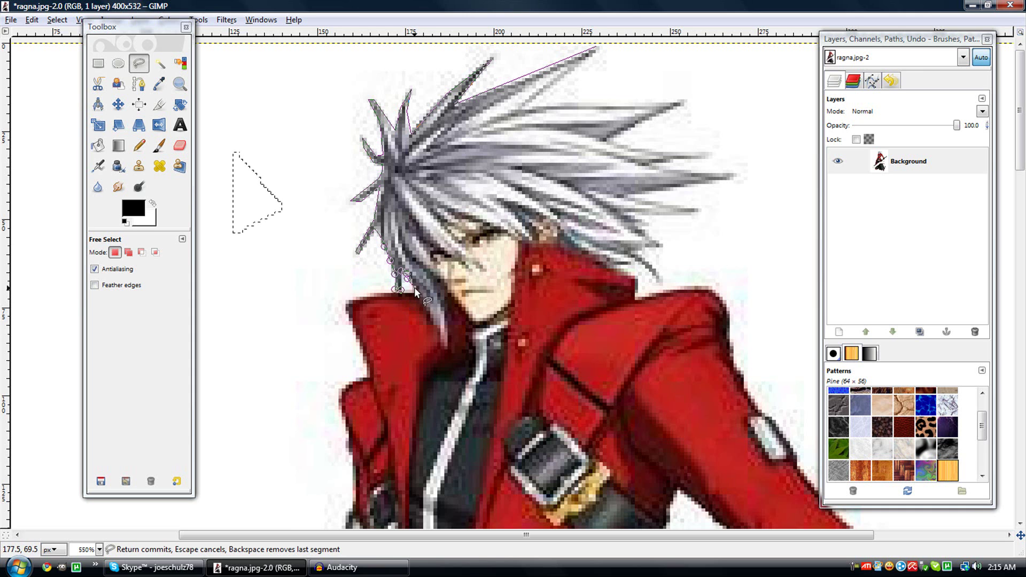
- Trace the outline along the red collar's top edge and down its outer side, declining the incoming Skype call
left_click(415, 287)
left_click(412, 290)
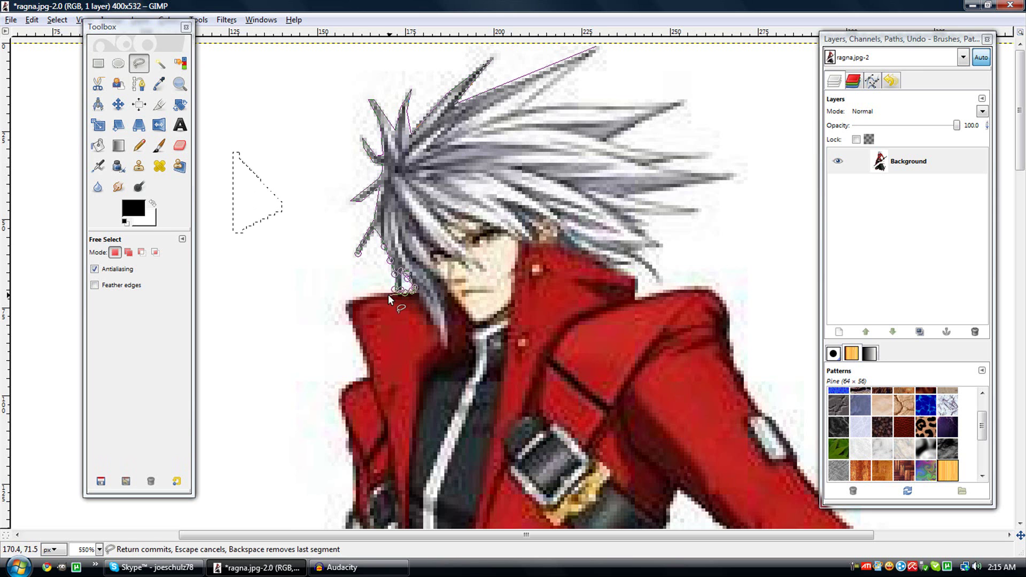
left_click(363, 297)
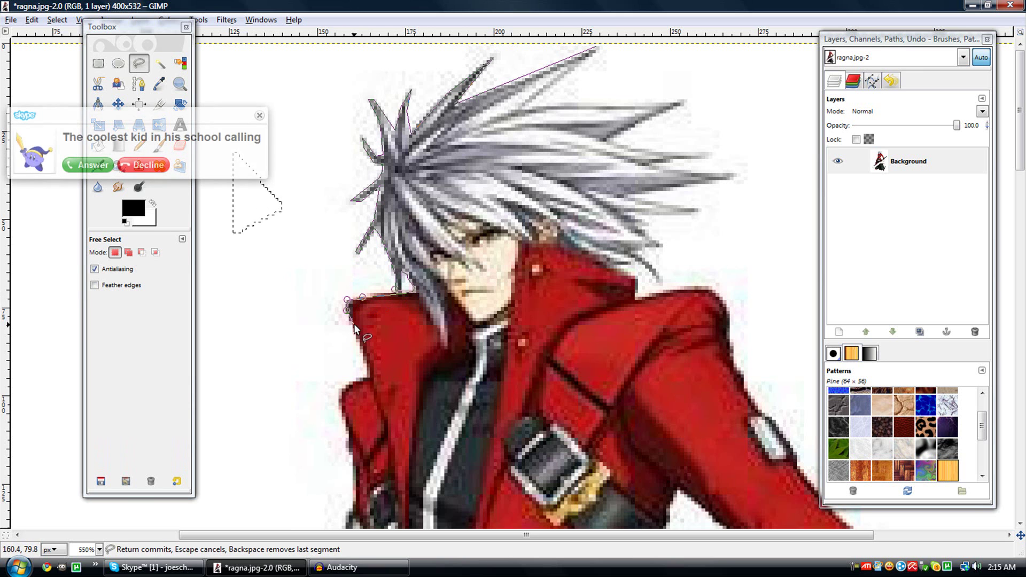
left_click(353, 324)
left_click(150, 166)
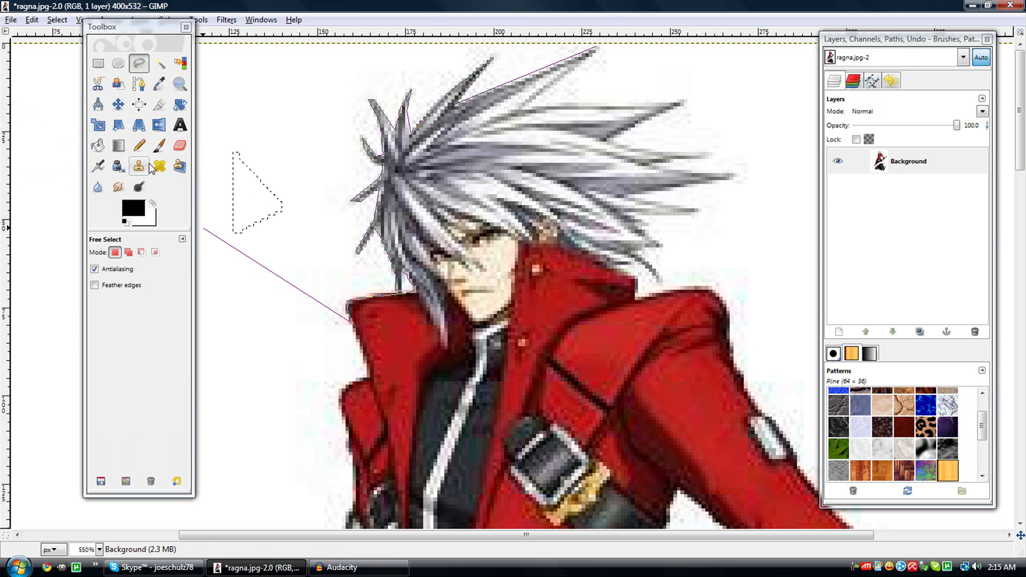
left_click(360, 343)
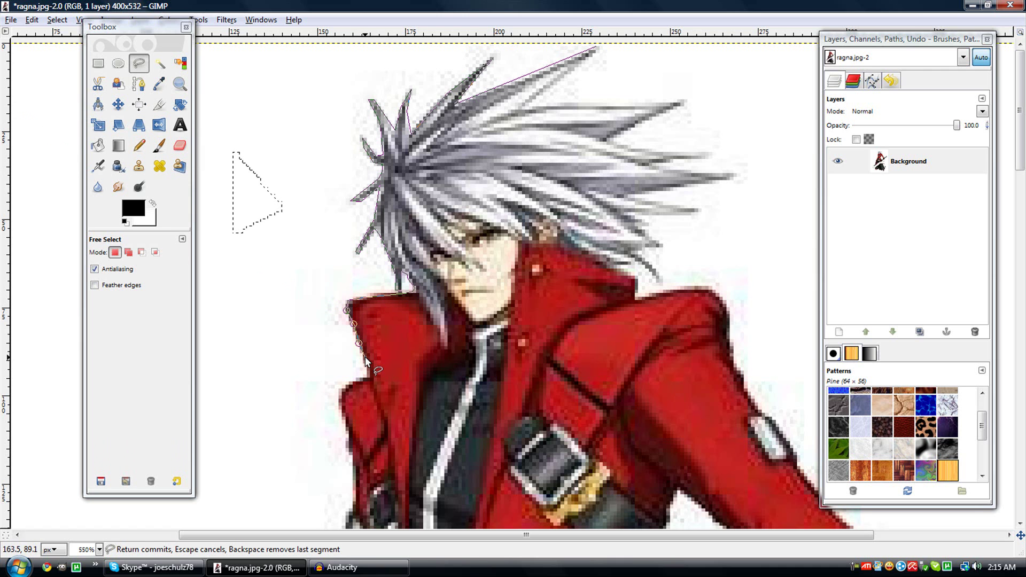
left_click(365, 356)
left_click(368, 369)
- Trace the outline around the coat's shoulder corner and down the upper sleeve's outer edge, adjusting the lowest vertex onto the edge
left_click(353, 379)
scroll(348, 231, "down", 5)
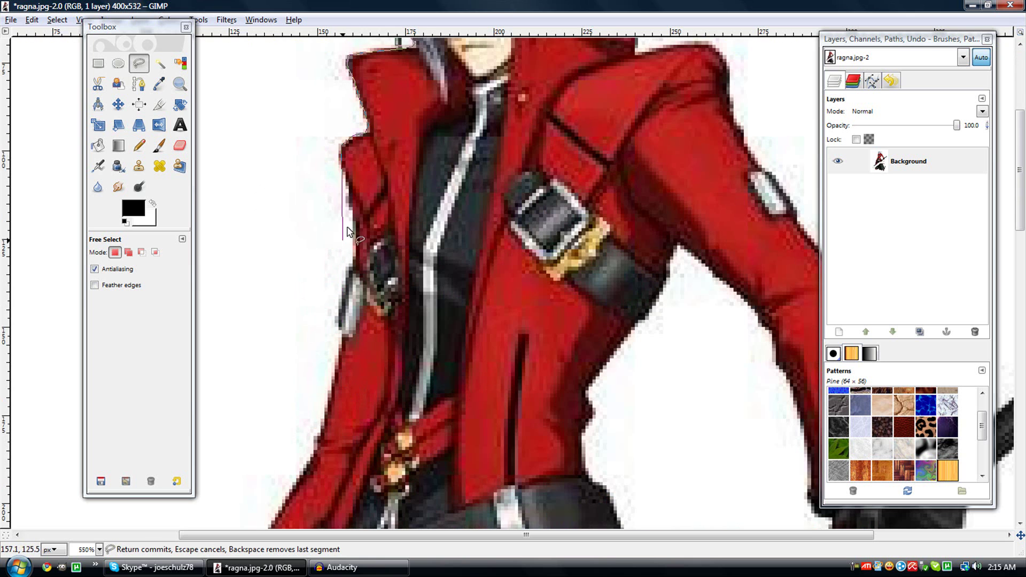
left_click(339, 157)
left_click(343, 171)
left_click(347, 186)
left_click(345, 203)
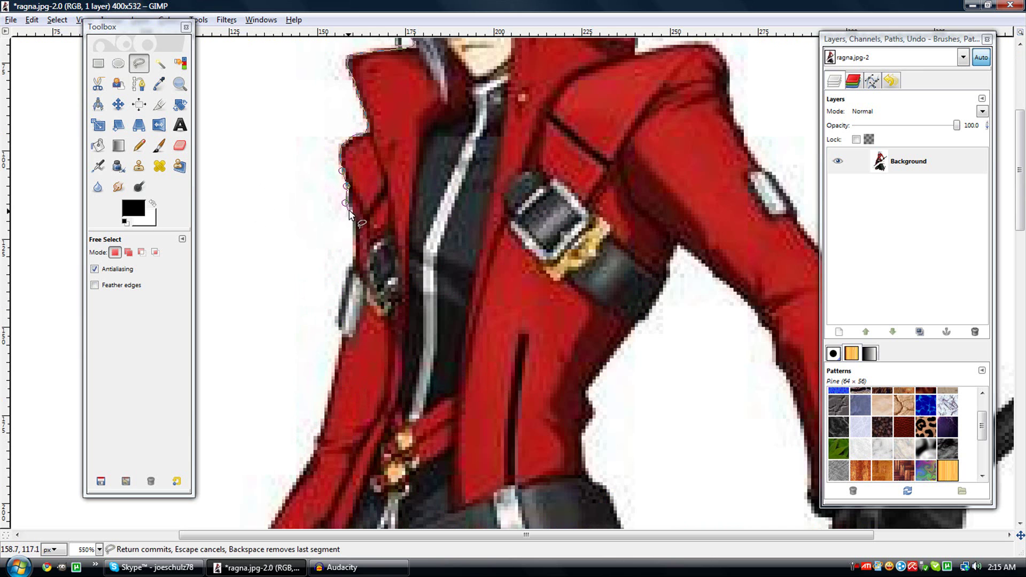
left_click_drag(345, 203, 348, 204)
- Continue the outline down the sleeve and along the outer side of the silver plate on the upper arm
scroll(355, 267, "down", 3)
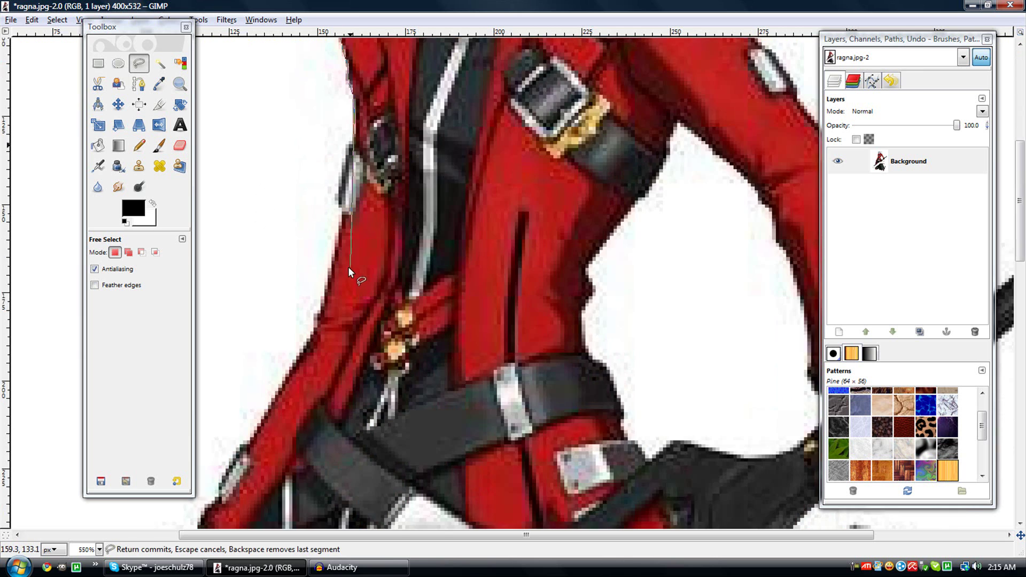
left_click(346, 148)
left_click(338, 188)
left_click(338, 200)
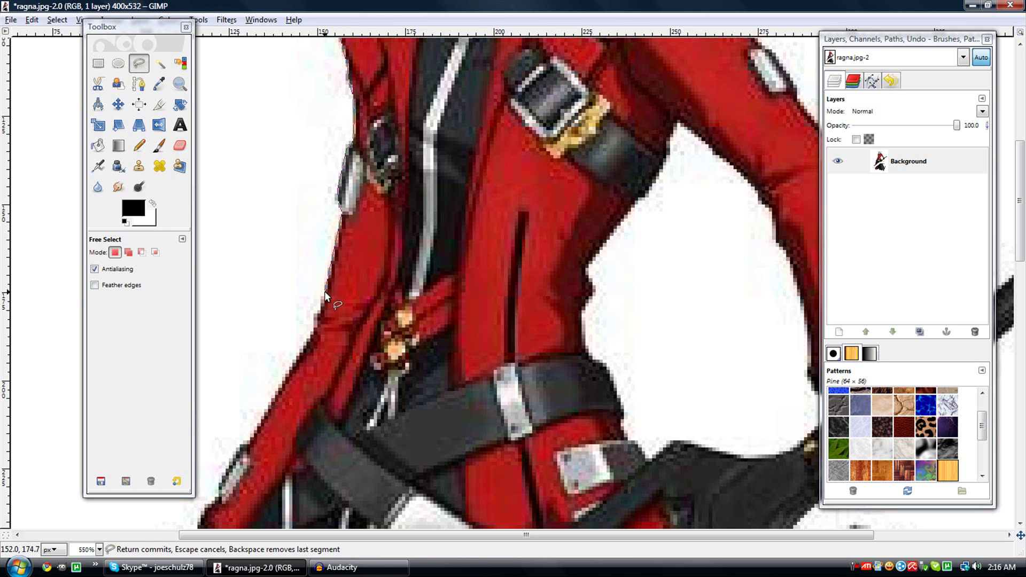
- Trace the outline down the lower sleeve and around the silver plate near the cuff to the sleeve's end
scroll(269, 175, "down", 5)
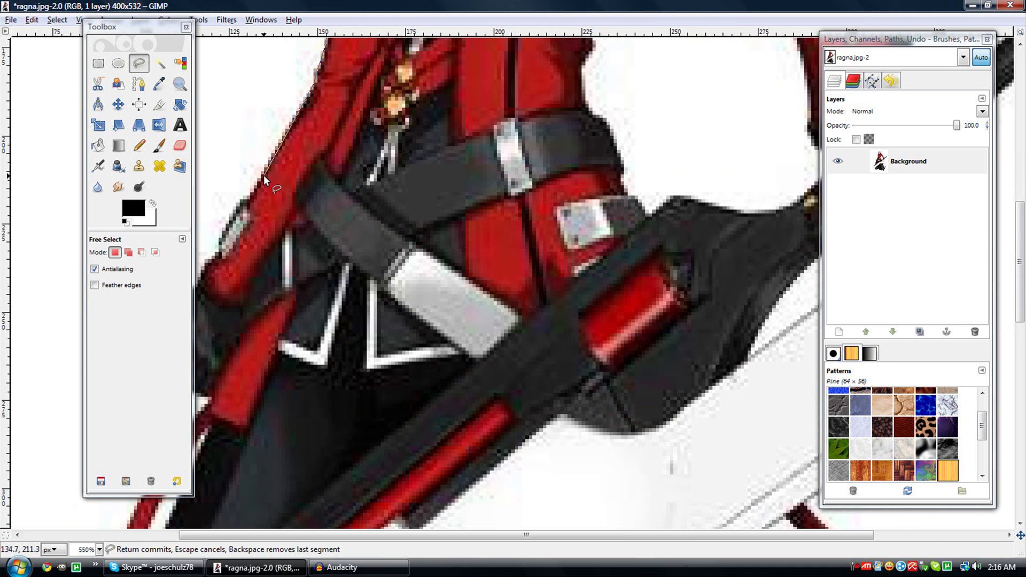
left_click(261, 176)
left_click(247, 198)
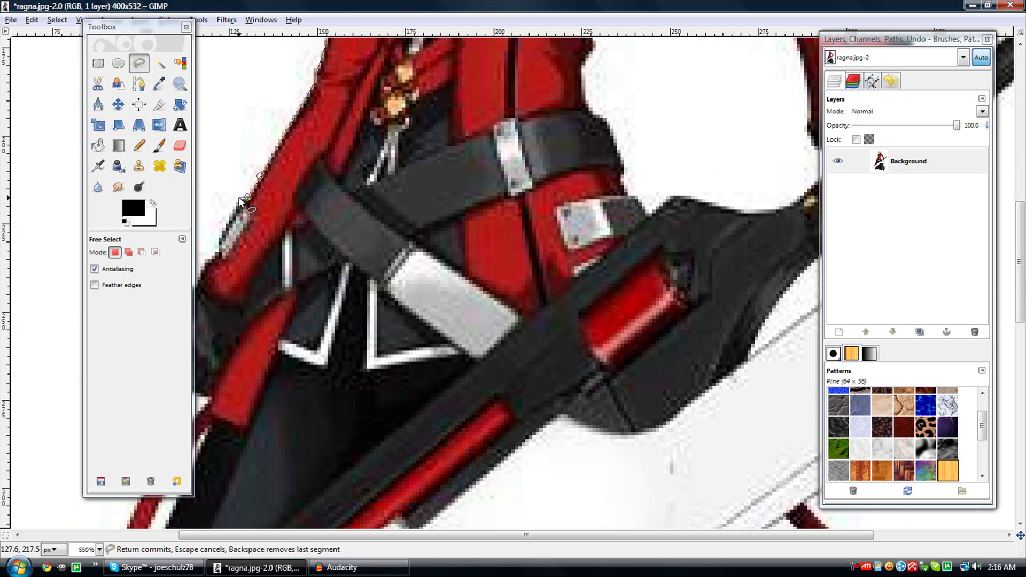
left_click(221, 227)
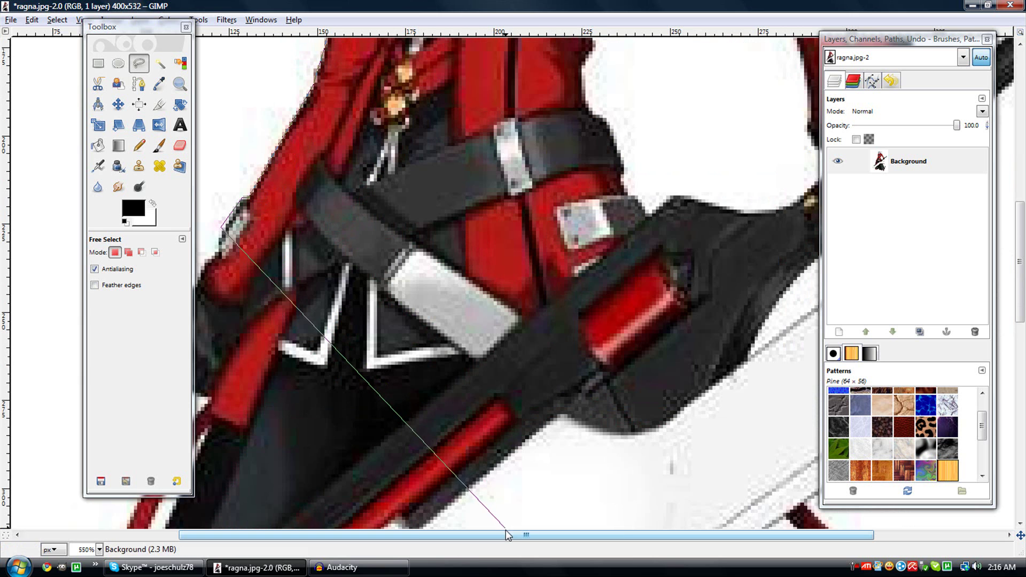
mouse_move(507, 534)
left_mouse_down()
mouse_move(412, 532)
mouse_move(311, 511)
left_mouse_up()
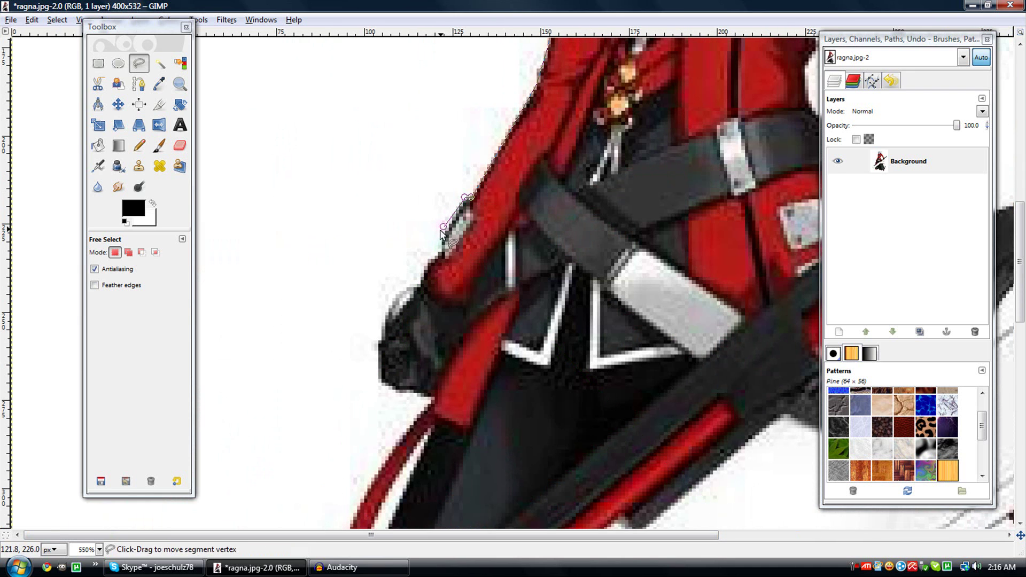
left_click(440, 253)
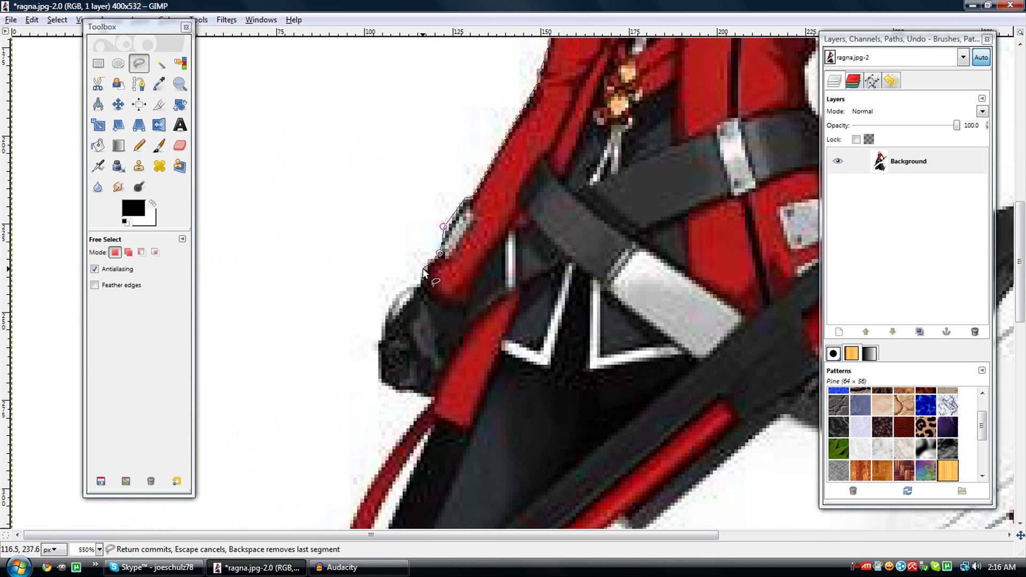
left_click(424, 267)
- Trace the outline around the black glove, from the sleeve's end down its outer side and along its underside
left_click(420, 283)
left_click(414, 288)
left_click(408, 287)
left_click(405, 289)
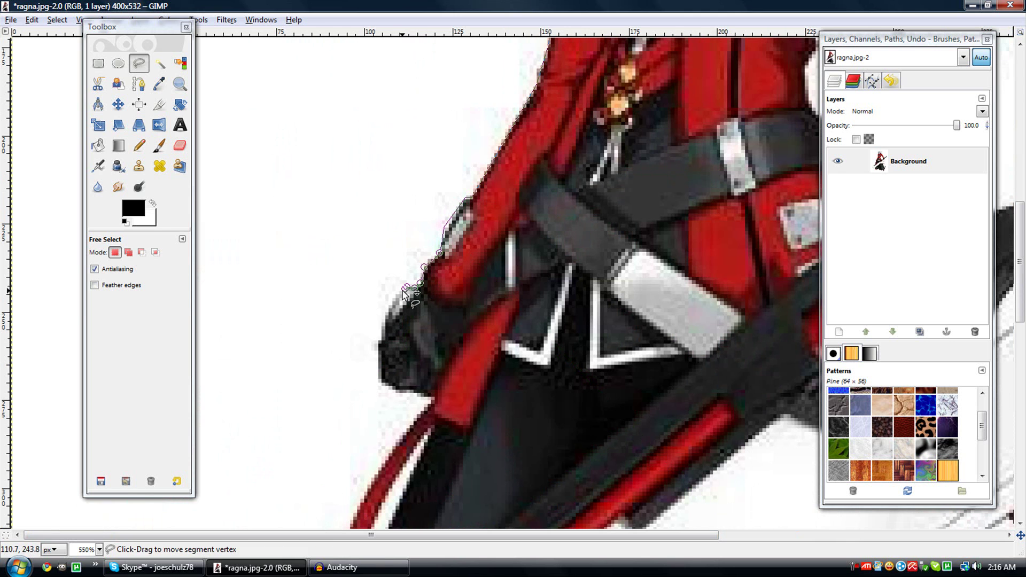
left_click(386, 315)
left_click(380, 338)
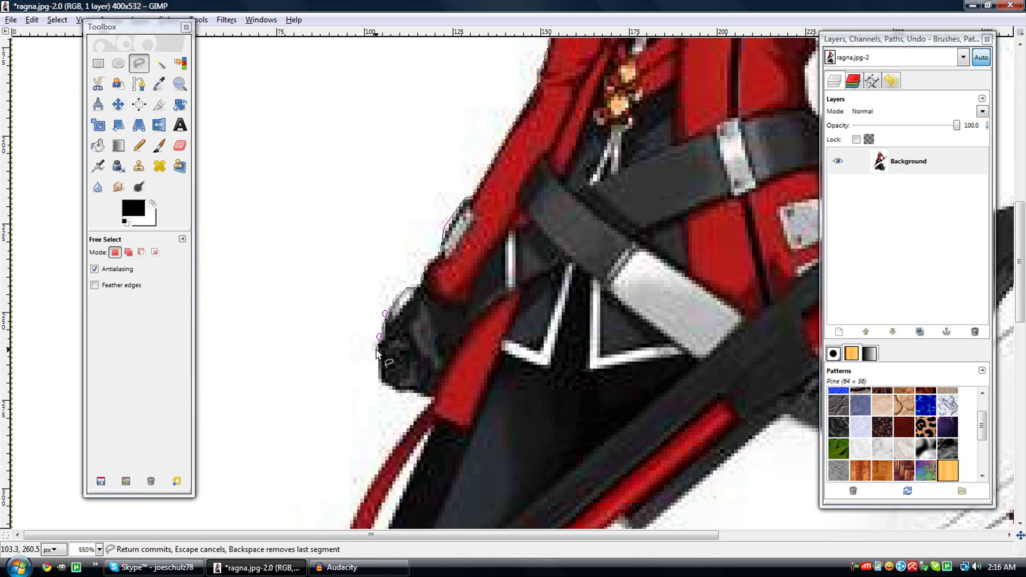
left_click(379, 347)
left_click(381, 376)
left_click(386, 386)
left_click(397, 390)
left_click(406, 392)
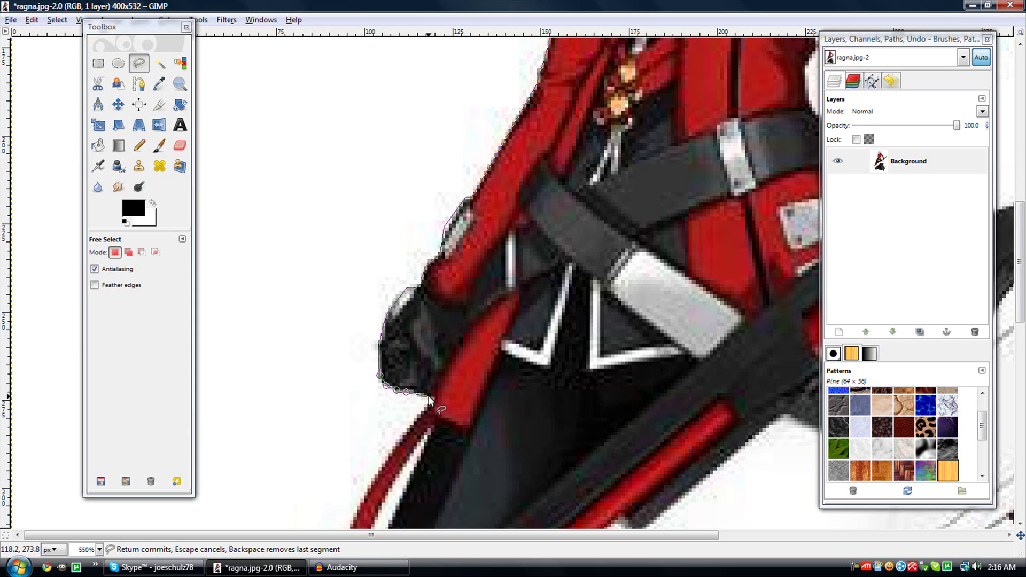
left_click(421, 394)
- Trace the outline down the outer curve of the thin red coat edge to the sword's black upper edge
scroll(428, 407, "down", 5)
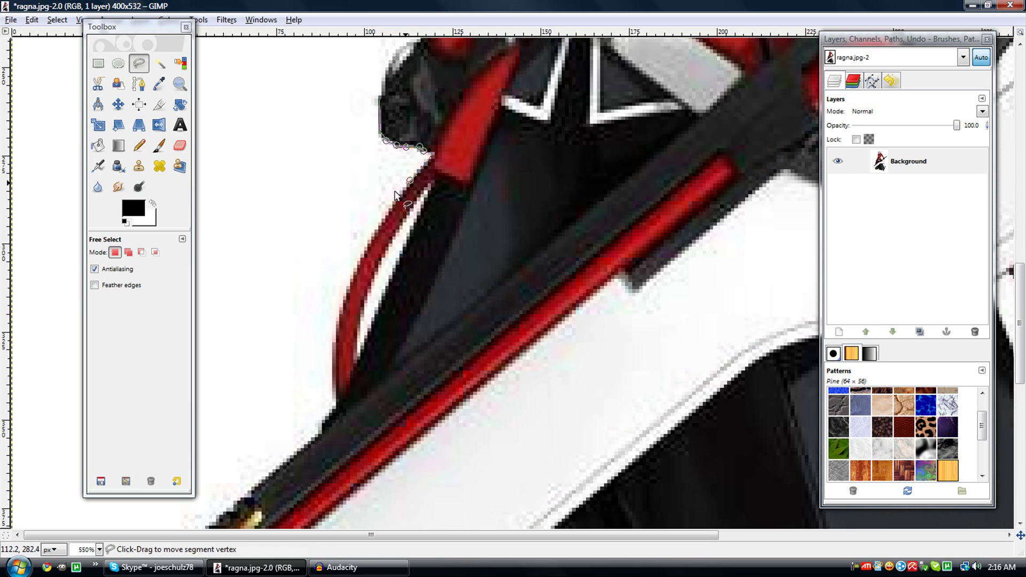
left_click(393, 204)
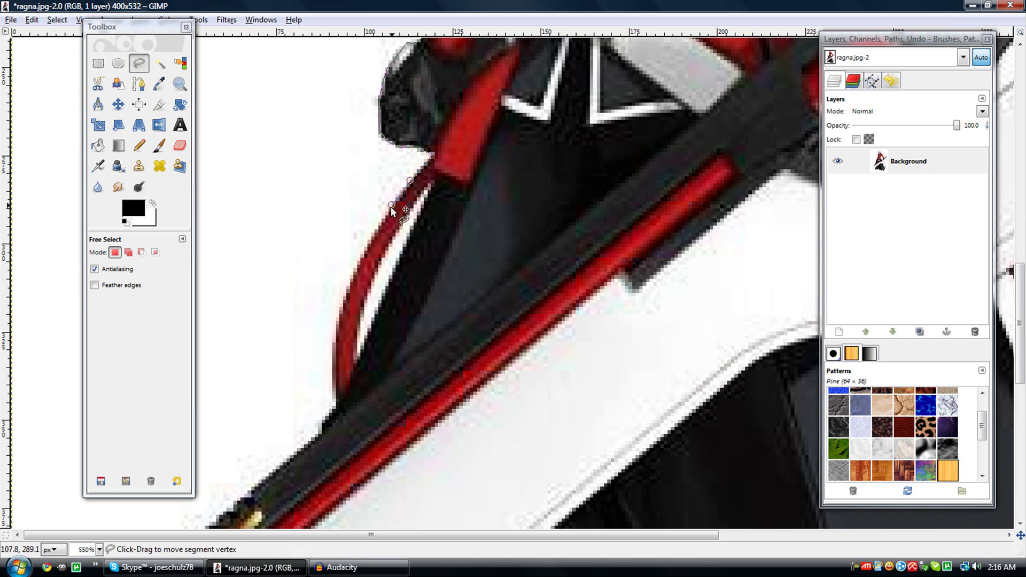
left_click(357, 265)
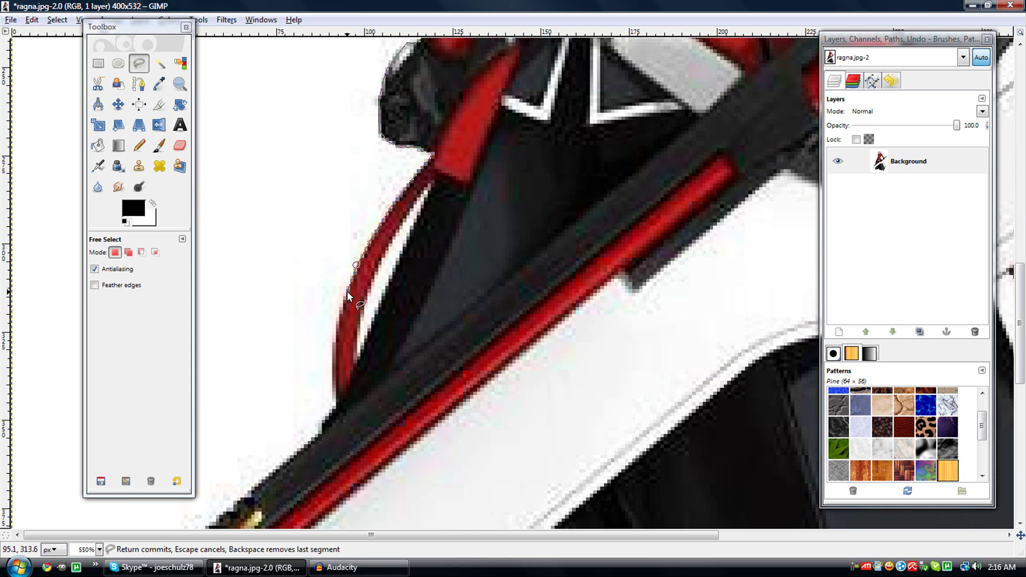
left_click(340, 312)
left_click(337, 330)
left_click(332, 344)
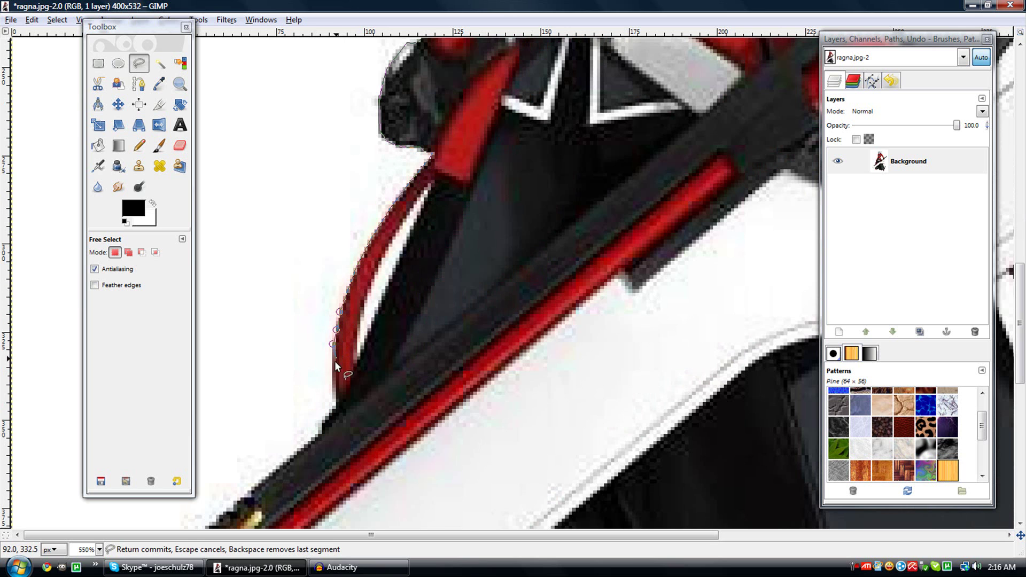
left_click(335, 393)
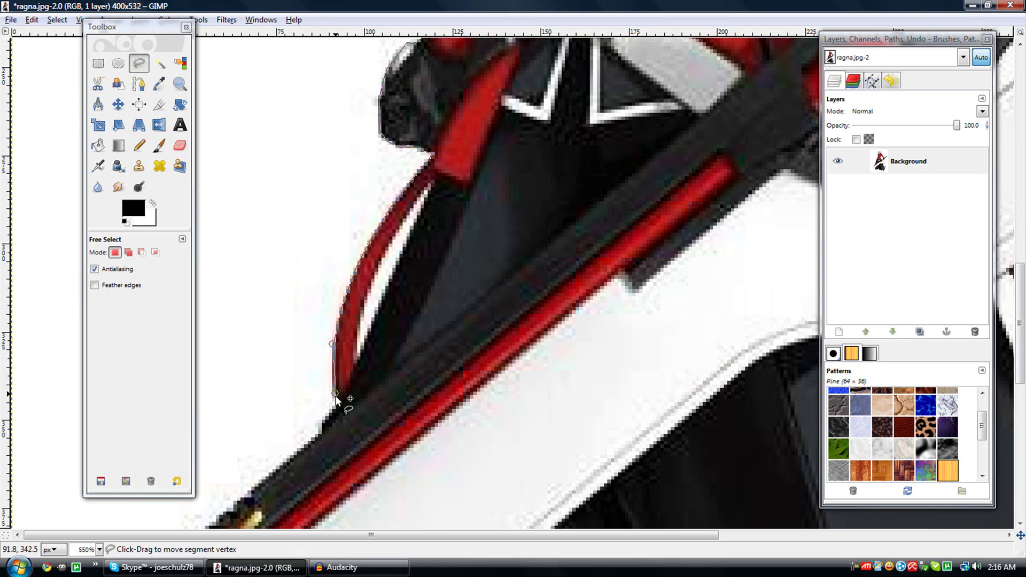
left_click(321, 425)
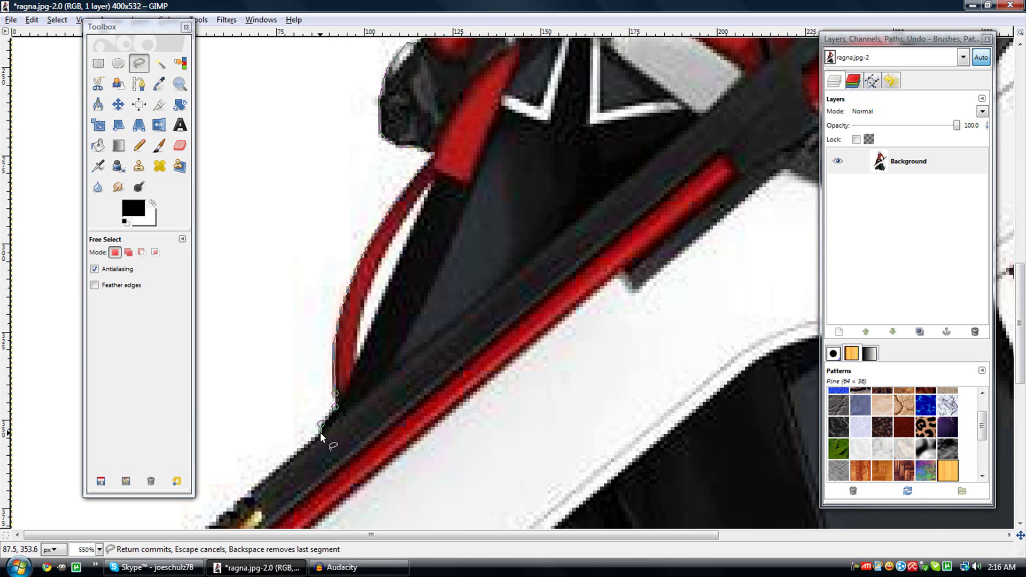
left_click(319, 431)
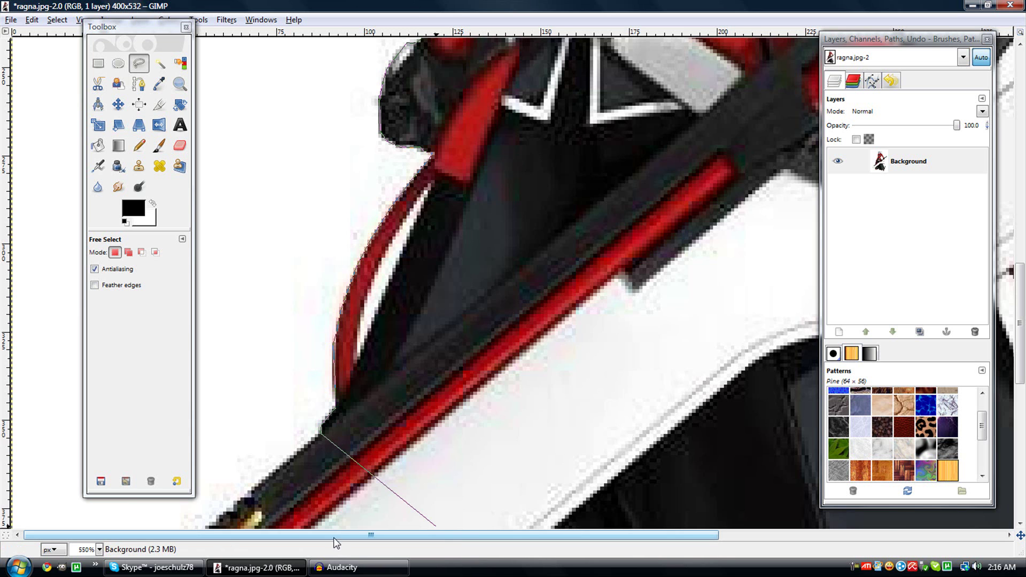
- Move the Toolbox off the sword and trace the outline along the black section's upper edge, following the bumps beside the gold detail
scroll(337, 428, "down", 5)
left_click_drag(132, 27, 575, 98)
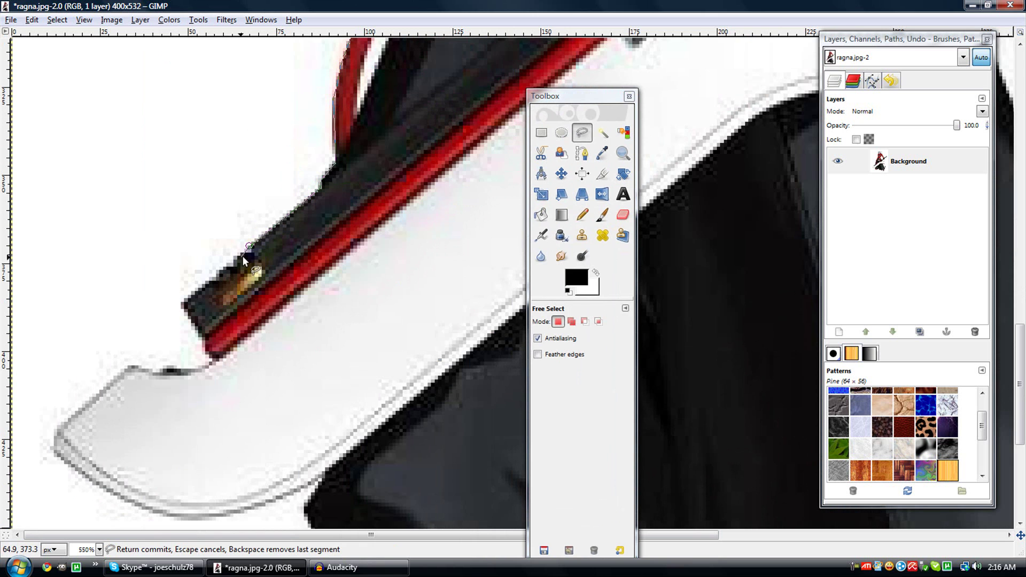
left_click(249, 246)
left_click(240, 251)
left_click(233, 257)
left_click(238, 257)
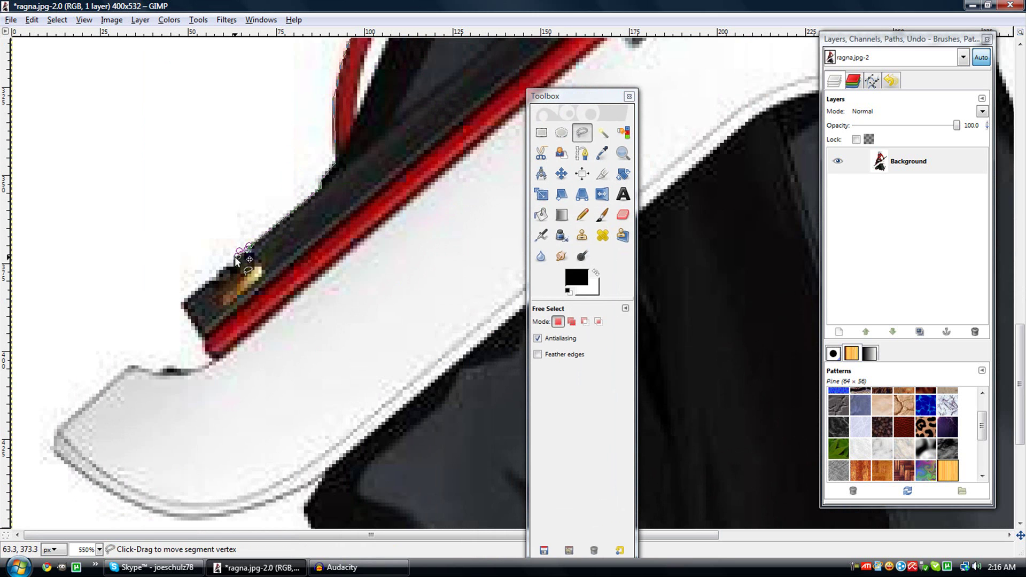
left_click(233, 265)
left_click(226, 266)
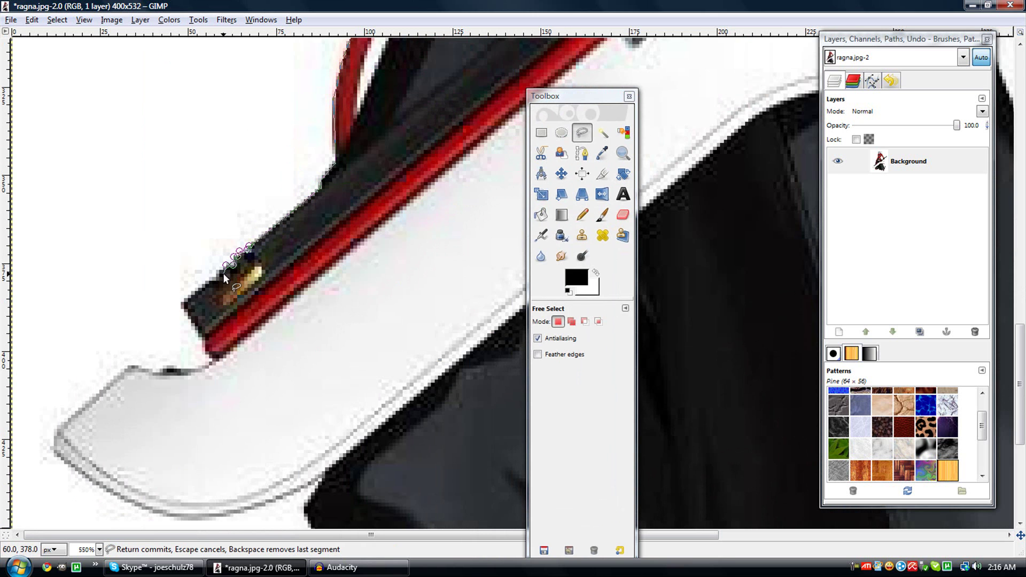
left_click(217, 270)
left_click(208, 278)
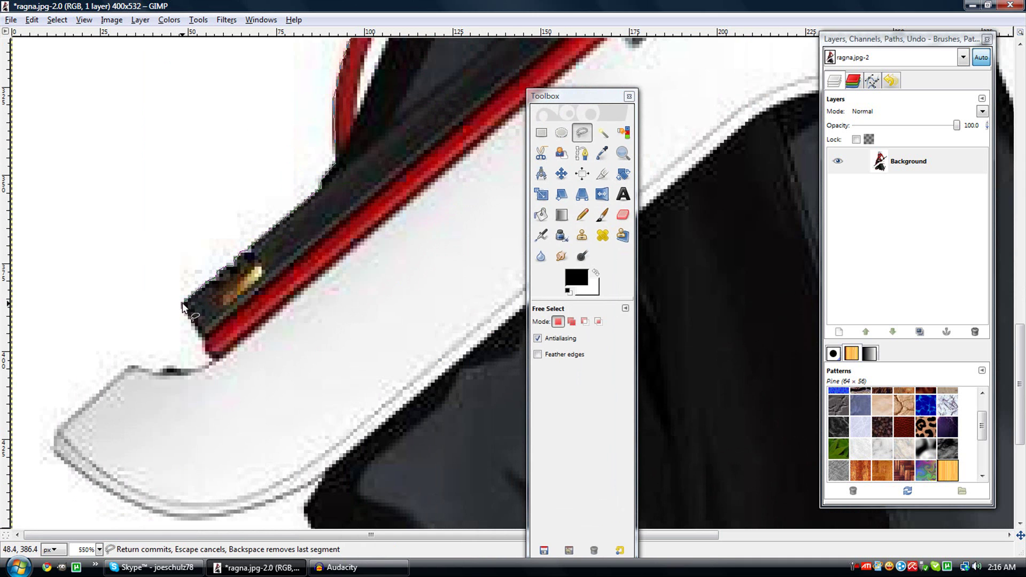
- Trace the outline around the squared end of the sword's black and red section and onto the white blade's concave edge
left_click(182, 305)
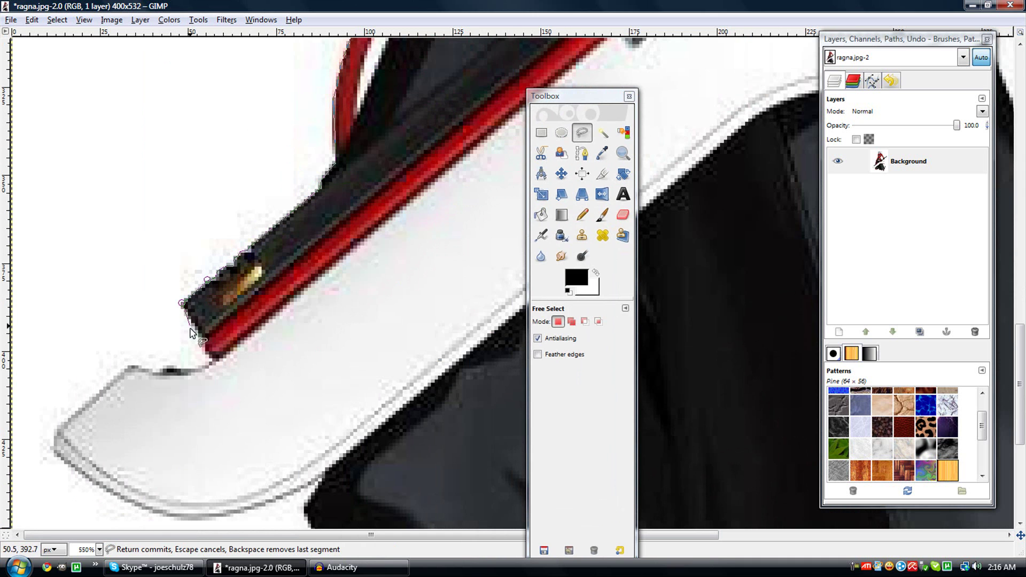
left_click(207, 350)
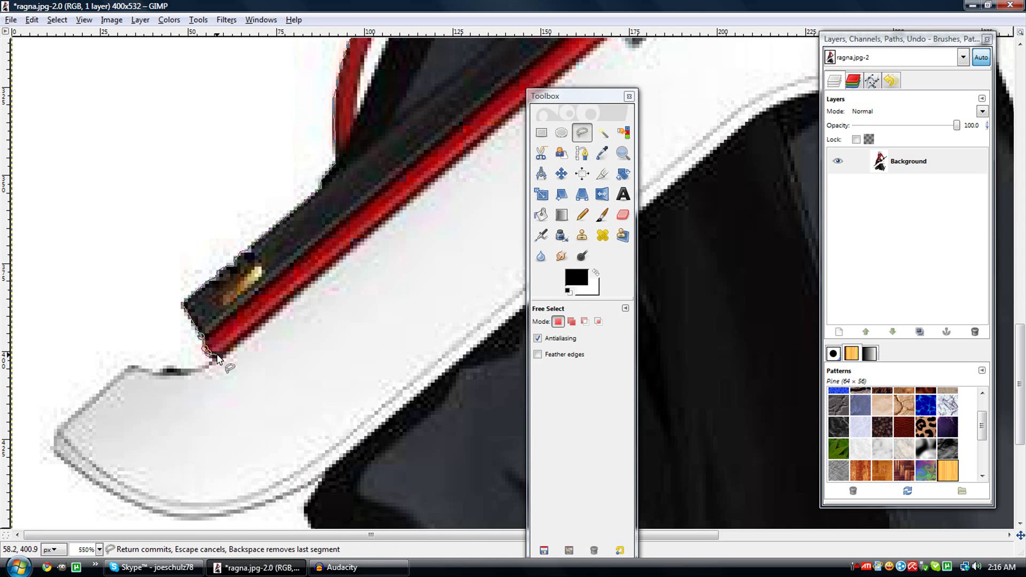
left_click(219, 355)
left_click(200, 366)
left_click(181, 373)
- Continue the outline past the dark notch to the blade's upper corner, down the slanted edge and around the blade's far tip
left_click(170, 367)
left_click(160, 373)
left_click(153, 372)
left_click(145, 370)
left_click(136, 367)
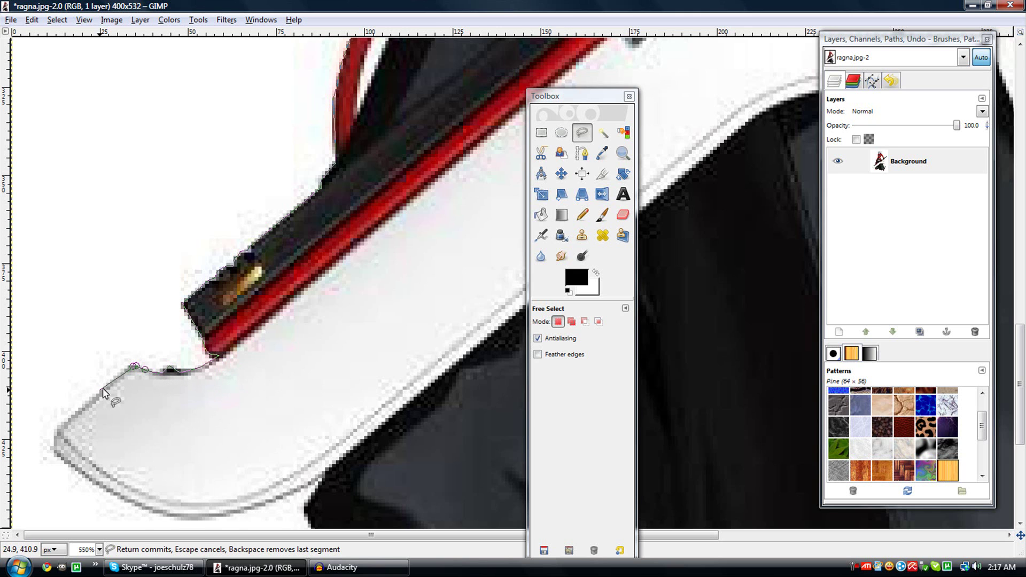
left_click(132, 366)
left_click(129, 365)
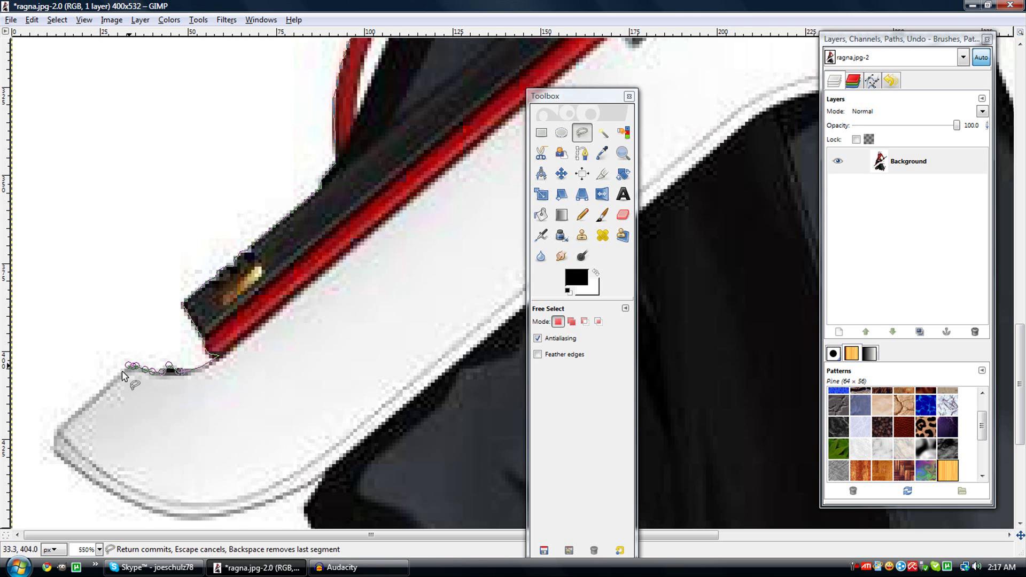
left_click(57, 428)
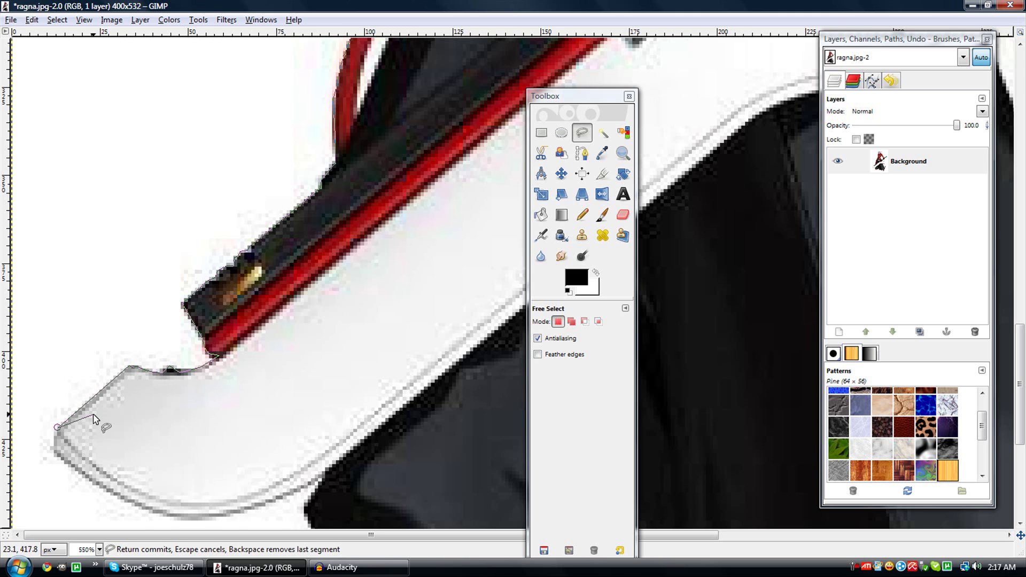
left_click(54, 448)
- Trace the outline from the blade's far tip along its curved lower edge to the curve's lowest part
scroll(55, 430, "down", 3)
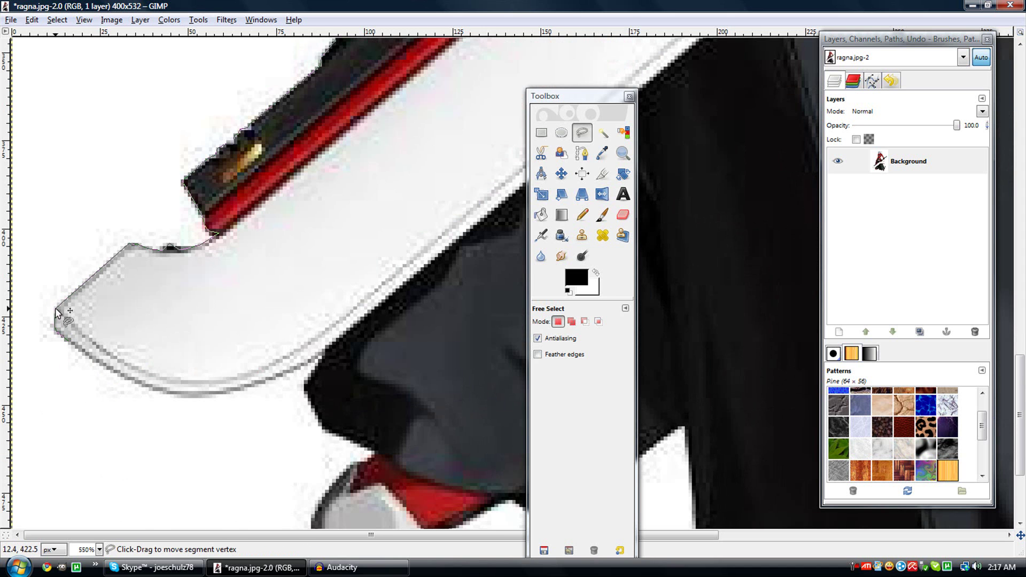
left_click(68, 341)
left_click(91, 360)
left_click(106, 369)
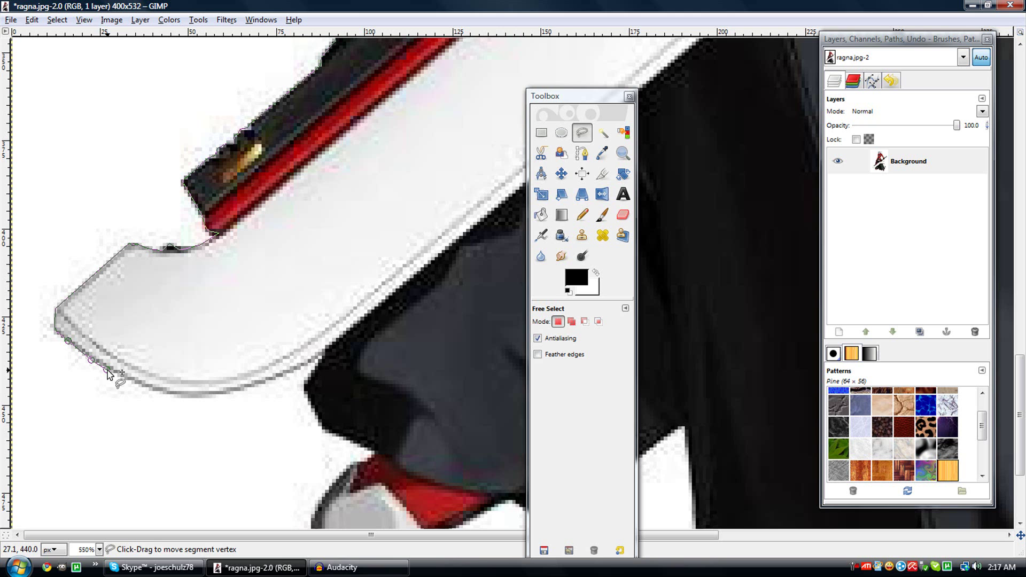
left_click(129, 381)
left_click(141, 384)
left_click(158, 390)
left_click(169, 392)
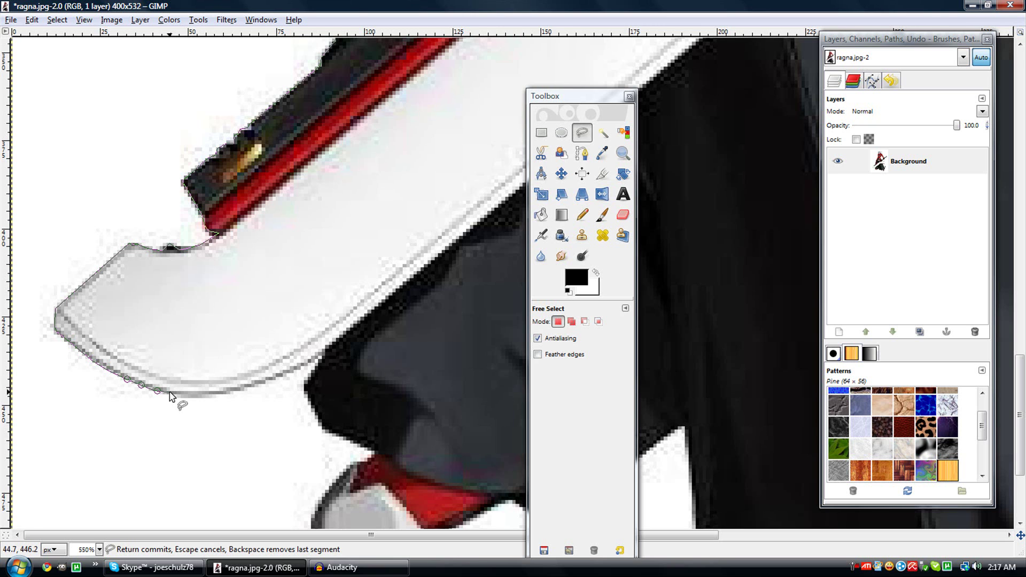
- Continue the outline up the rest of the blade's curved lower edge to the black trouser leg, adjusting one vertex
left_click(220, 391)
left_click(239, 389)
left_click(262, 381)
left_click(291, 367)
left_click_drag(291, 368, 286, 372)
left_click(303, 362)
left_click(325, 352)
left_click(318, 360)
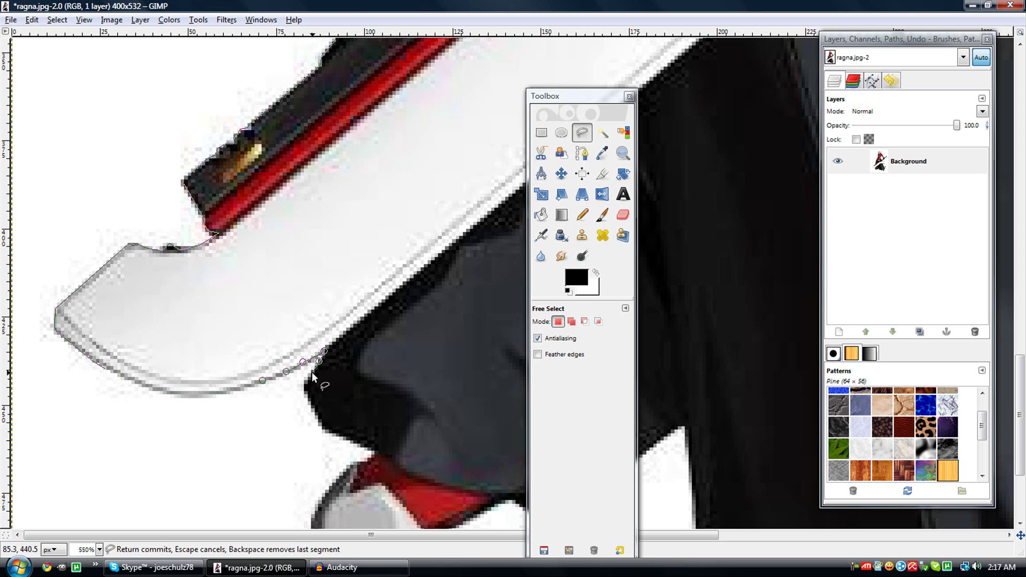
- Trace the outline around the black trouser leg's outer corner and along its lower hem toward the shoe
left_click(305, 380)
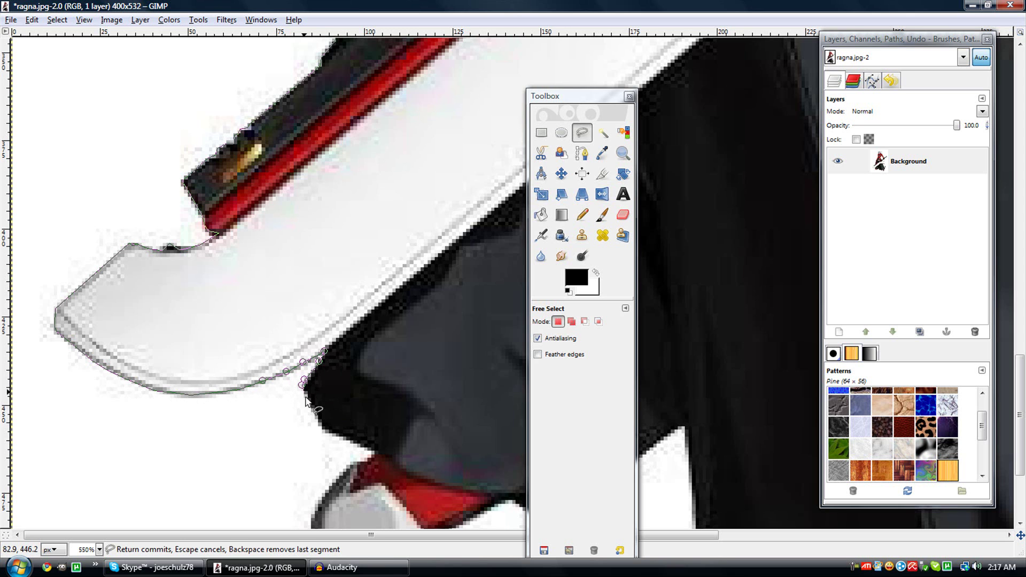
left_click(309, 403)
left_click(320, 426)
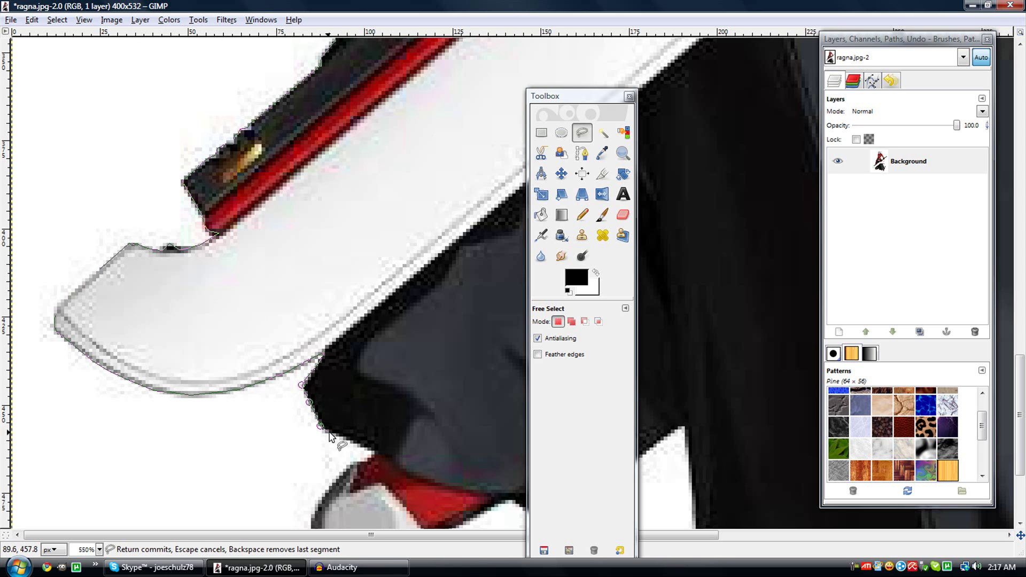
left_click(331, 433)
left_click(344, 439)
left_click(357, 442)
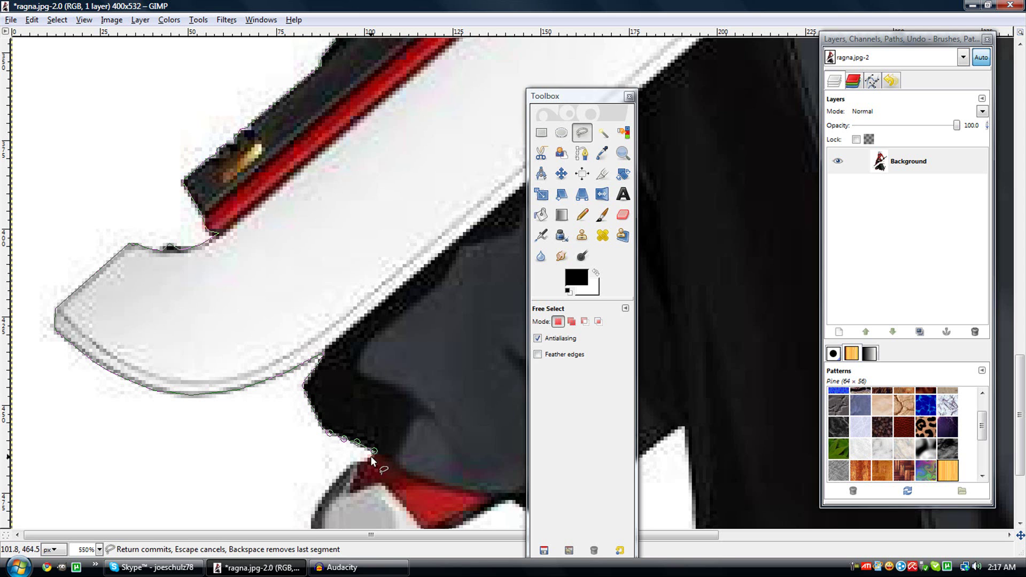
- Continue the outline from the trouser hem onto the shoe and down the outer side of its grey toe
left_click(370, 457)
left_click(365, 461)
left_click(352, 463)
scroll(353, 464, "down", 3)
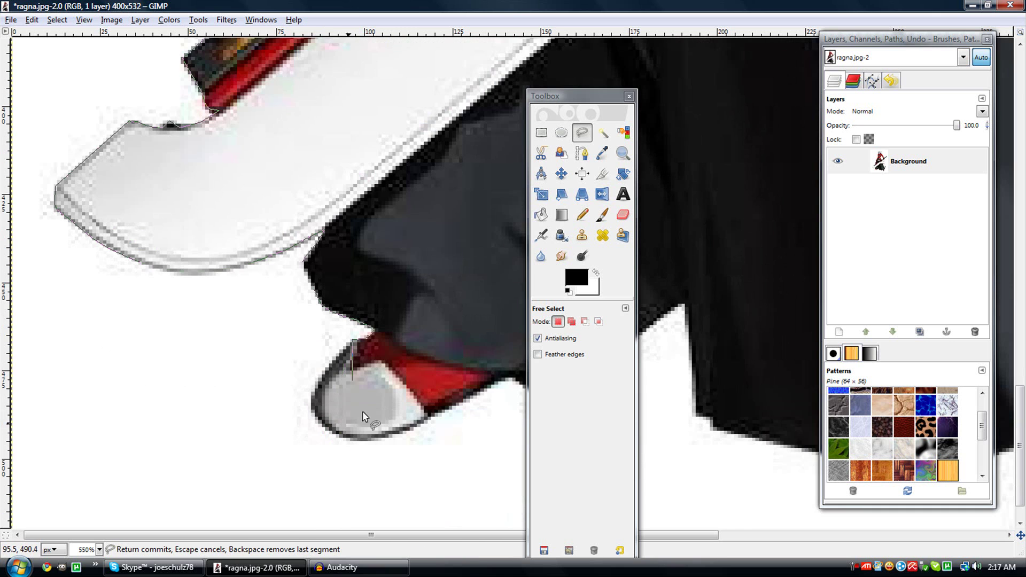
left_click(334, 358)
left_click(313, 398)
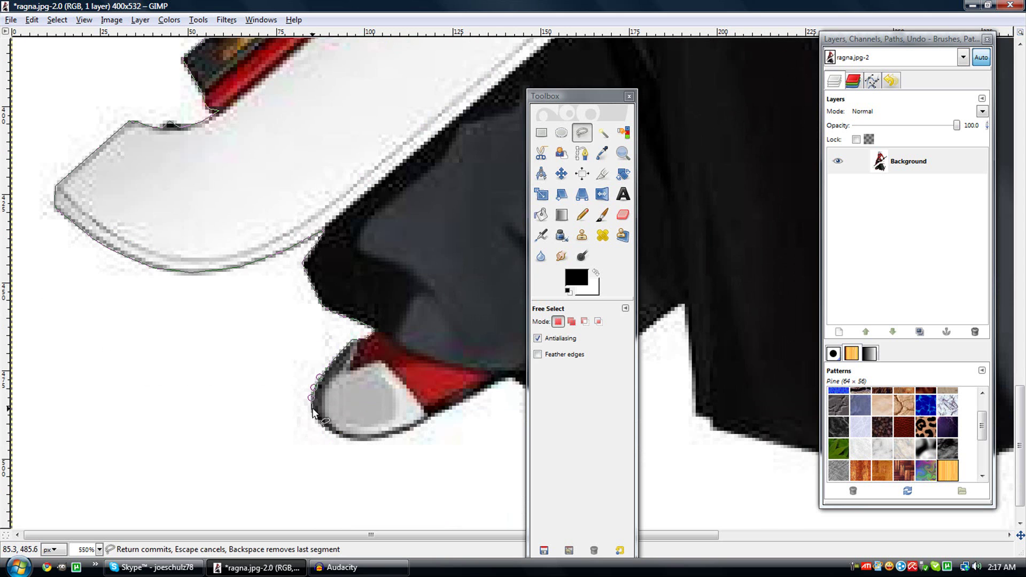
- Trace the outline around the bottom of the shoe's grey toe and along the red side back up to the trouser hem
left_click(312, 409)
left_click(313, 419)
left_click(320, 424)
left_click(327, 431)
left_click(339, 435)
left_click(355, 438)
left_click(369, 441)
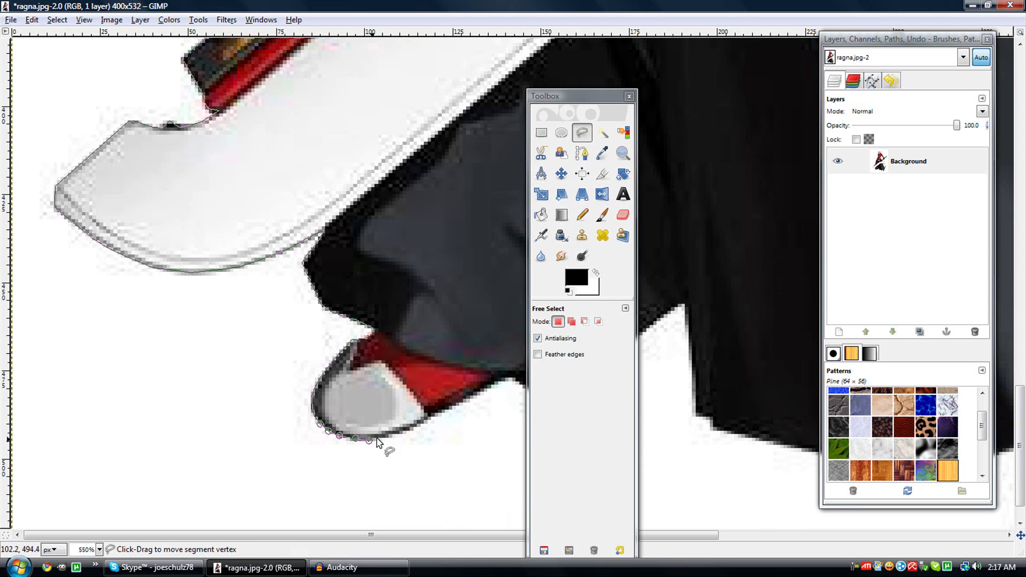
left_click(412, 431)
left_click(477, 392)
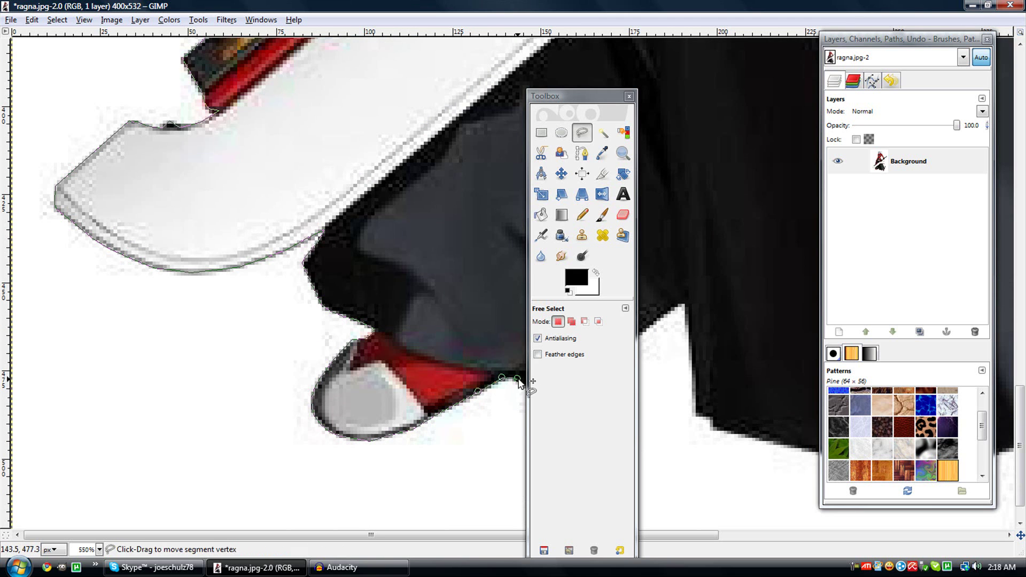
- Move the Toolbox window off the legs and trace the outline along the trouser leg's inner hem past its small notch
left_click_drag(565, 98, 134, 31)
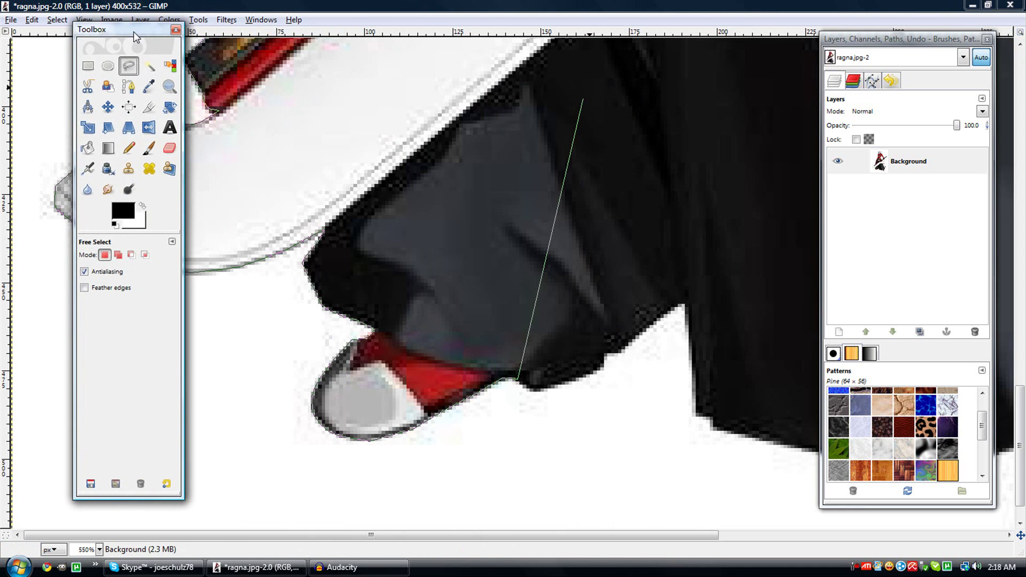
left_click(526, 387)
left_click(536, 392)
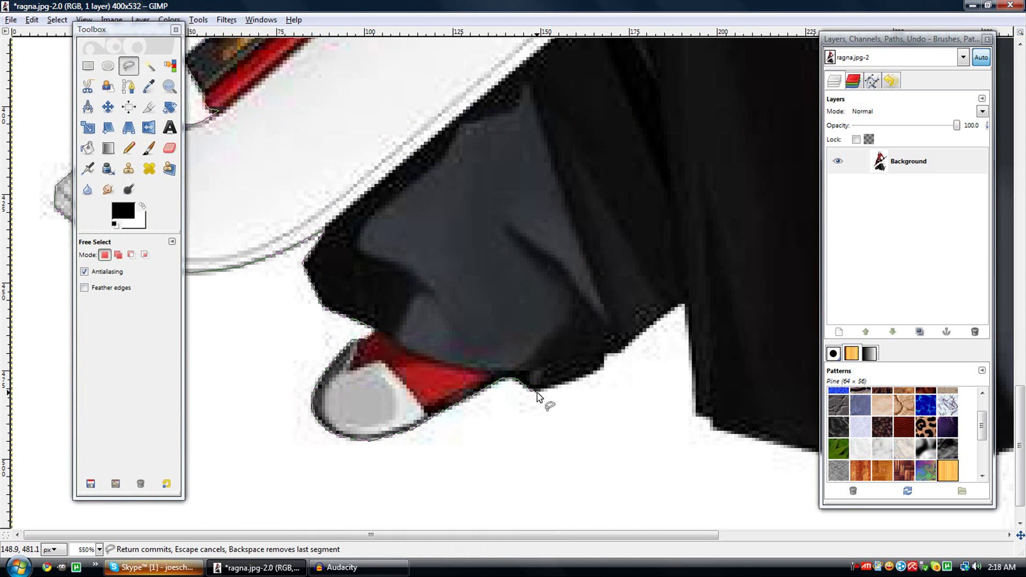
left_click(579, 381)
left_click(593, 372)
left_click(604, 355)
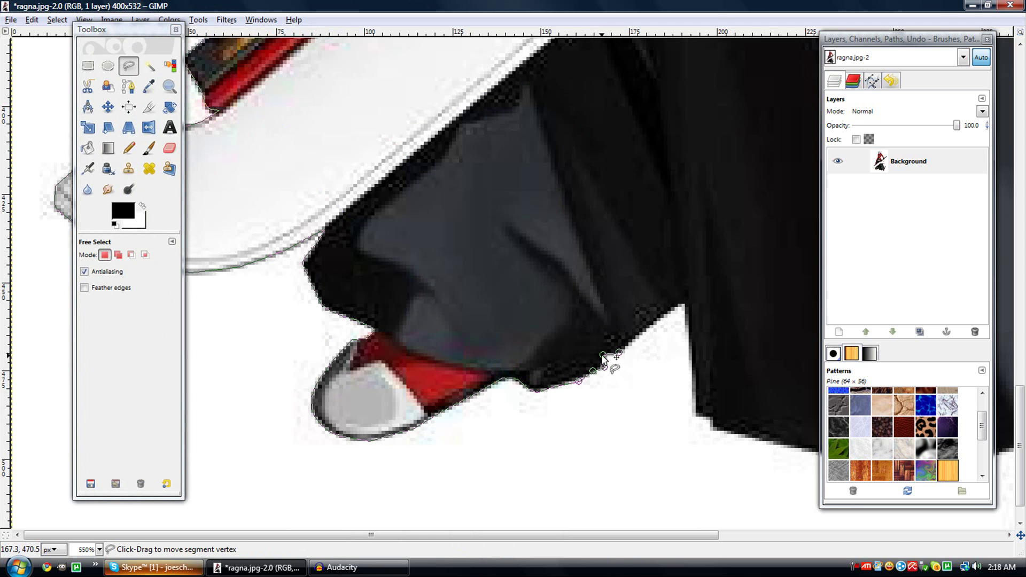
left_click(618, 353)
left_click(628, 342)
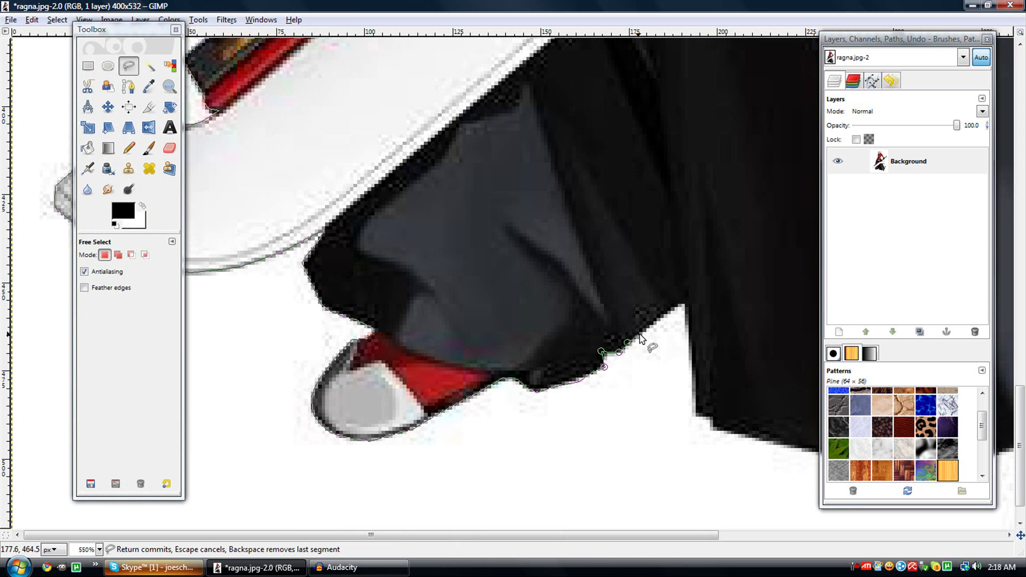
- Continue the outline up to the peak between the legs and down the inner edge of the other leg to its lower corner
left_click(640, 333)
left_click(658, 320)
left_click(677, 304)
left_click(684, 305)
left_click(685, 316)
left_click(688, 332)
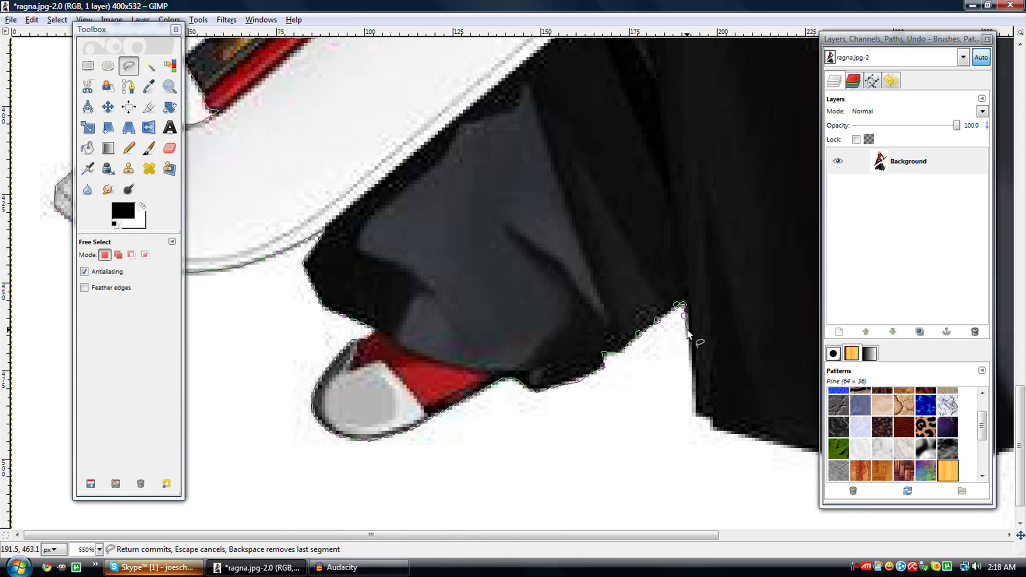
left_click(694, 413)
- Trace the outline along the second leg's black lower hem as far as the seam with the dark grey panel
left_click_drag(594, 535, 748, 535)
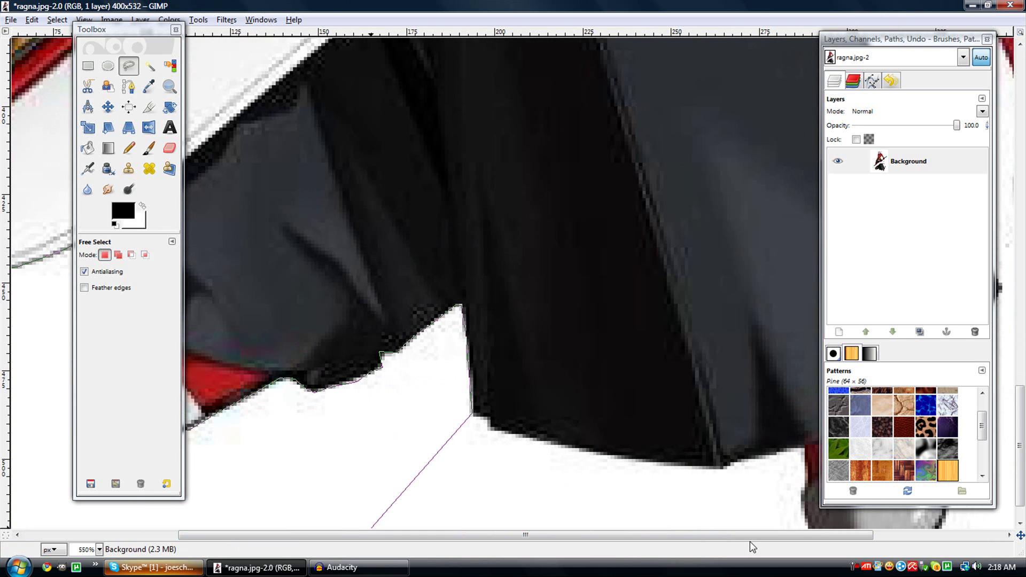
left_click(478, 417)
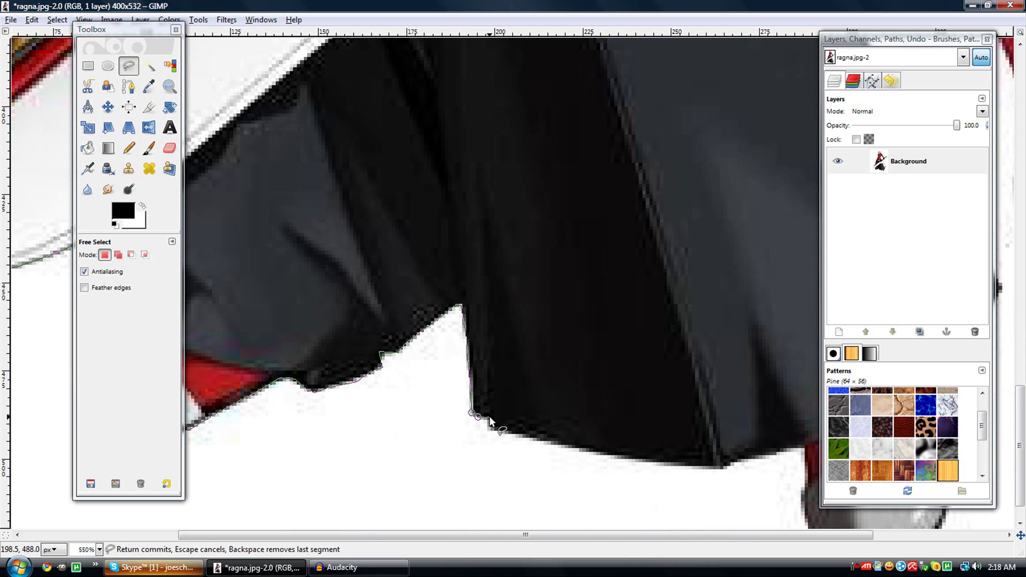
left_click(489, 417)
left_click(489, 426)
left_click(613, 454)
left_click(671, 464)
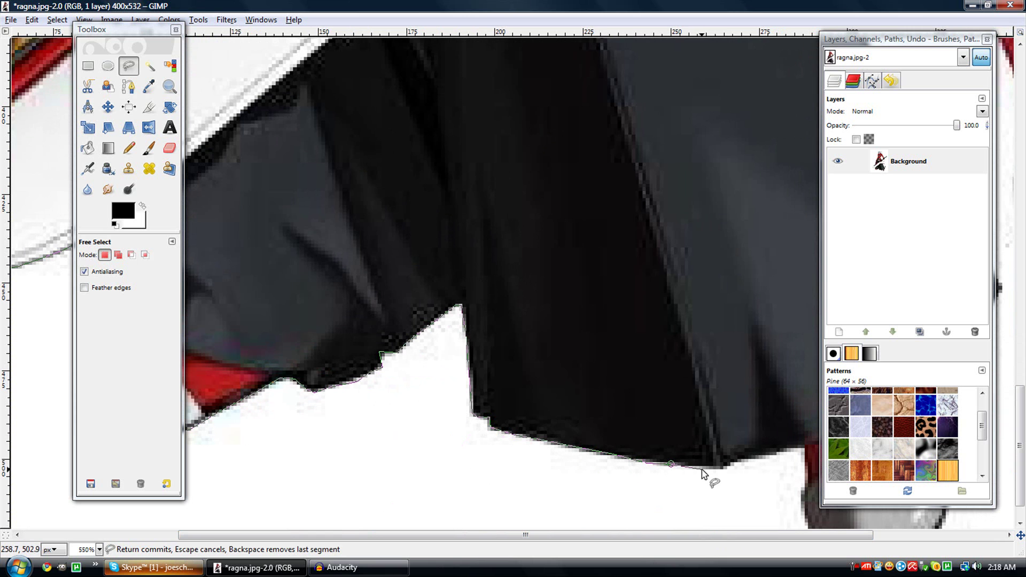
left_click(723, 468)
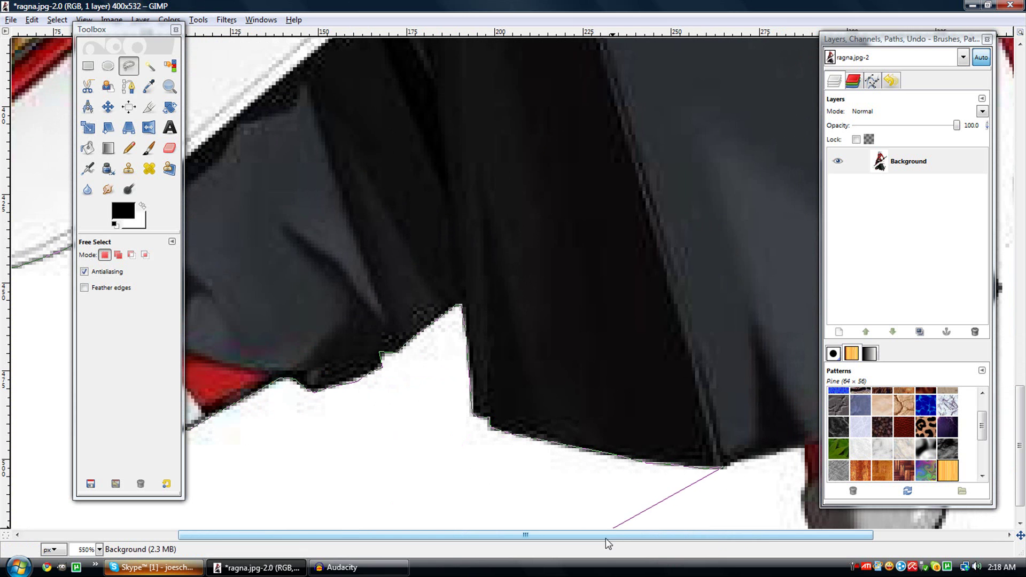
- Continue the outline along the dark grey panel's hem to the second shoe and down its red inner side
left_click_drag(606, 536, 769, 547)
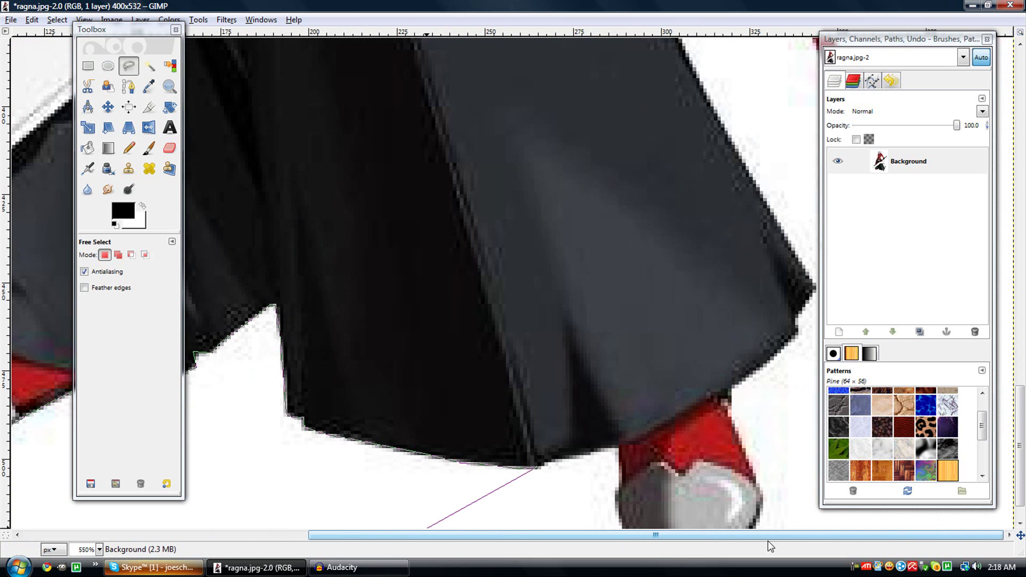
left_click(585, 455)
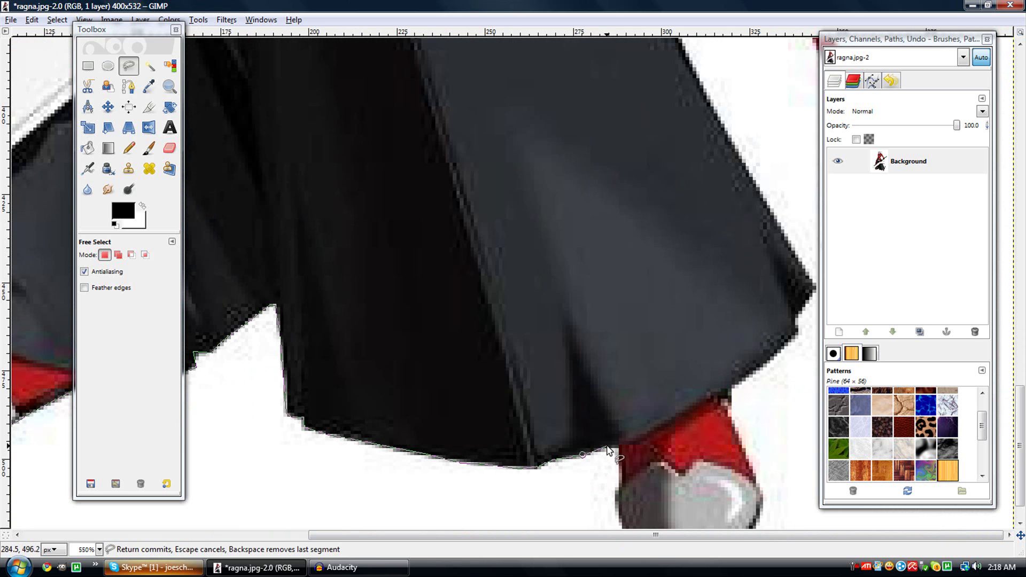
left_click(611, 446)
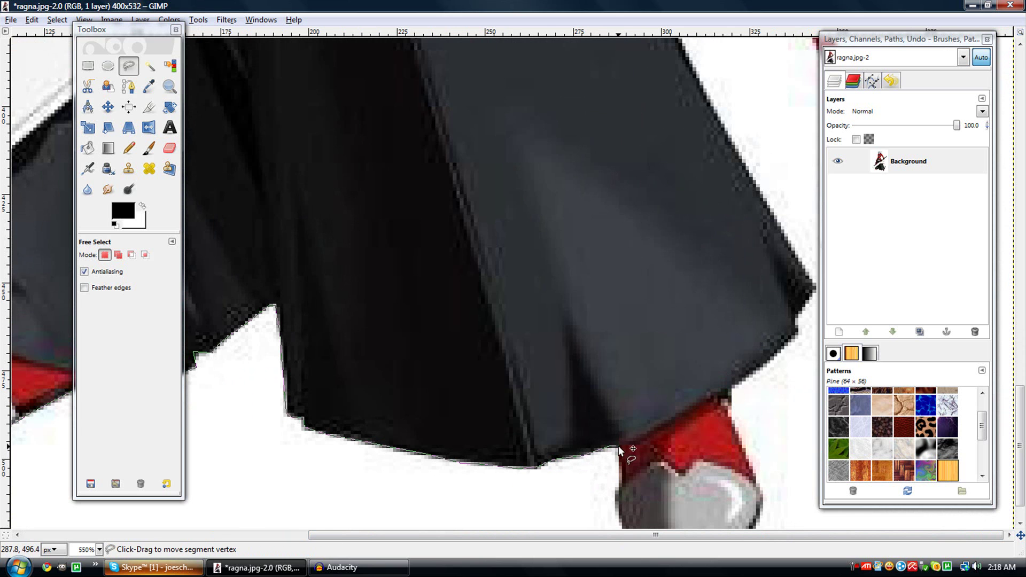
left_click(618, 482)
left_click(618, 496)
- Trace the outline around the second shoe's rounded grey toe cap to its outer side
scroll(626, 503, "down", 2)
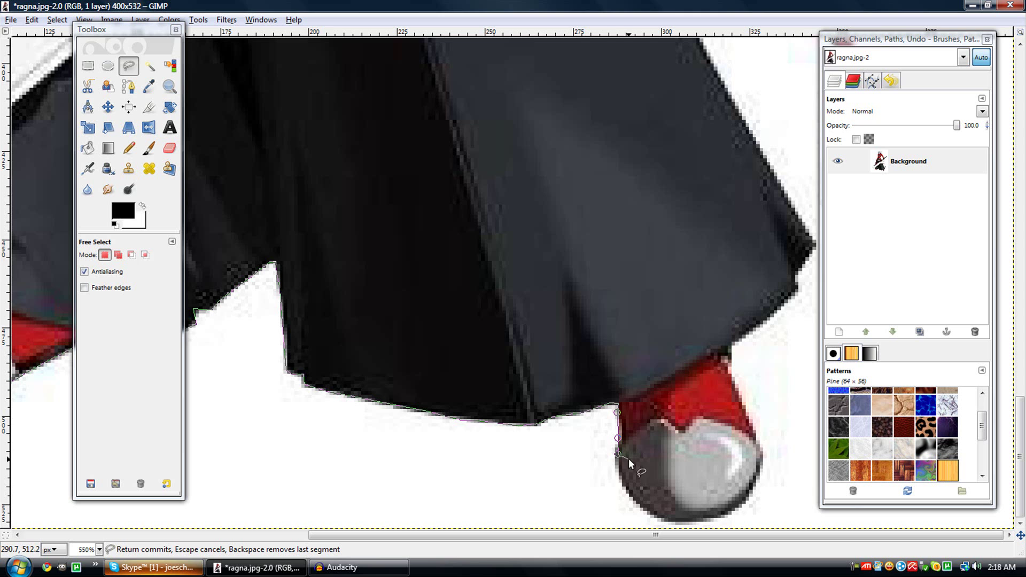
left_click(618, 474)
left_click(660, 518)
left_click(676, 521)
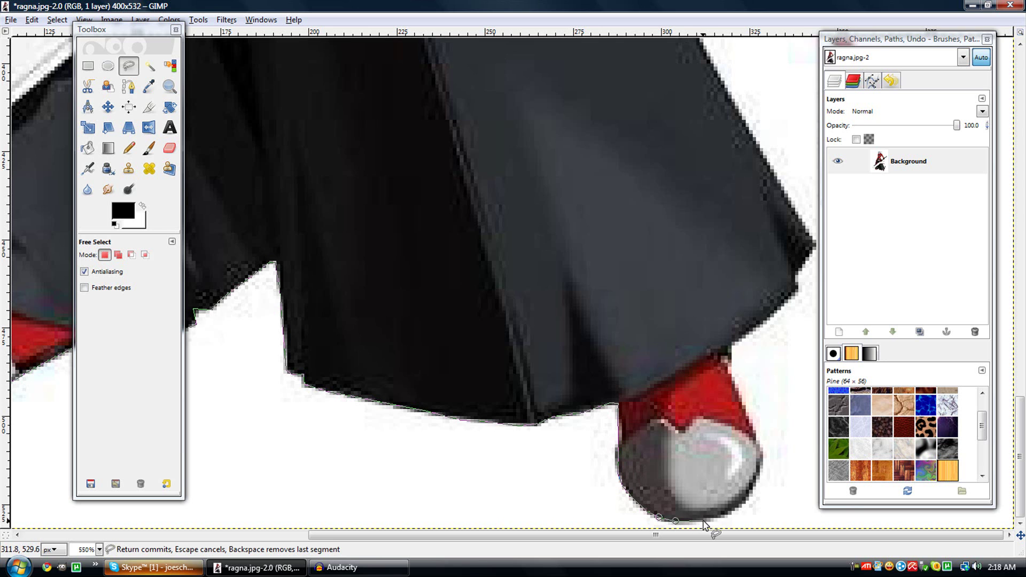
left_click(703, 521)
left_click(728, 515)
left_click(745, 503)
left_click(762, 451)
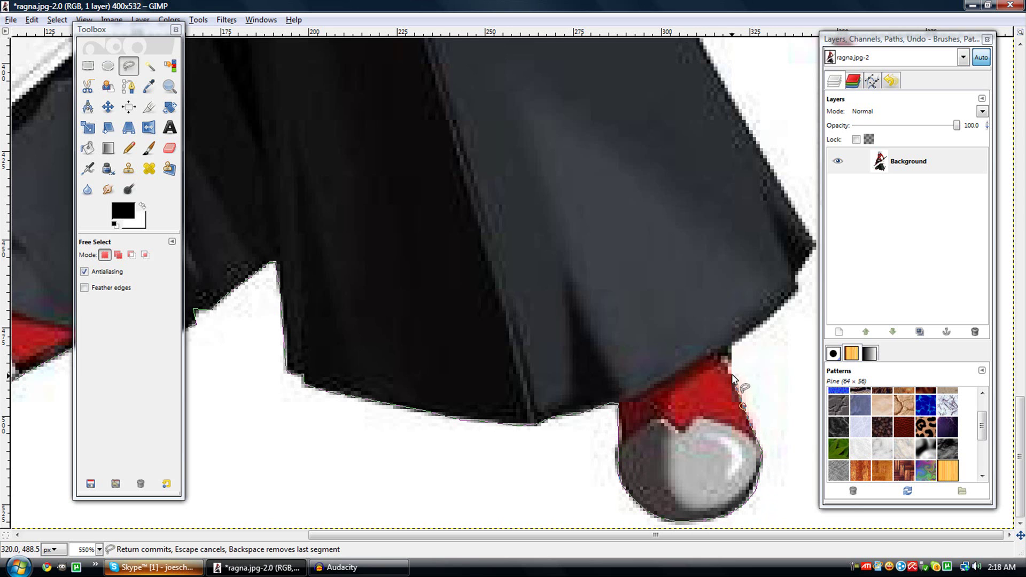
- Continue the outline up to the hem and along it to the leg's outer corner, moving the layers window out of the way
left_click(731, 345)
left_click(785, 303)
left_click(797, 291)
left_click(797, 271)
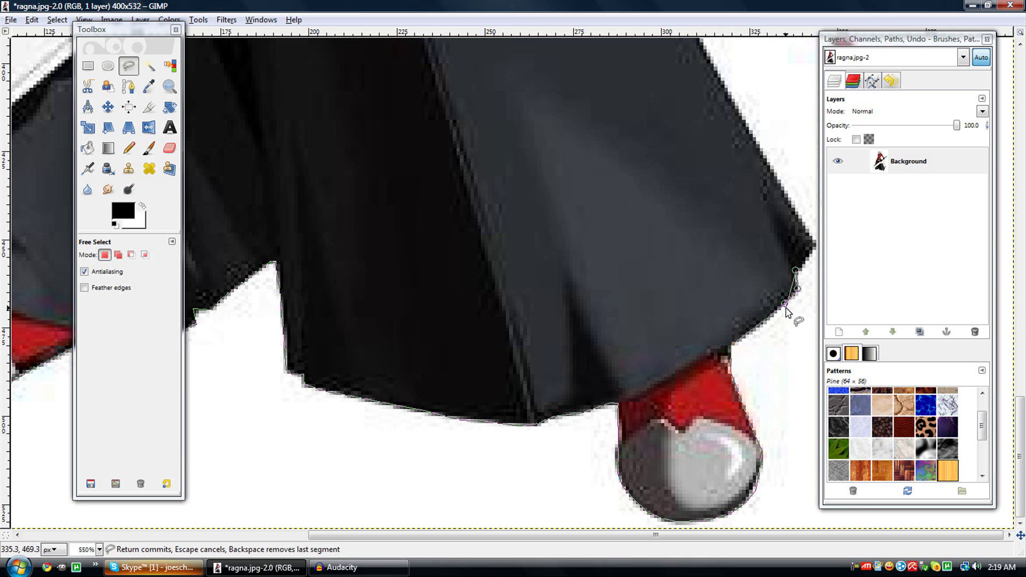
left_click_drag(902, 43, 499, 81)
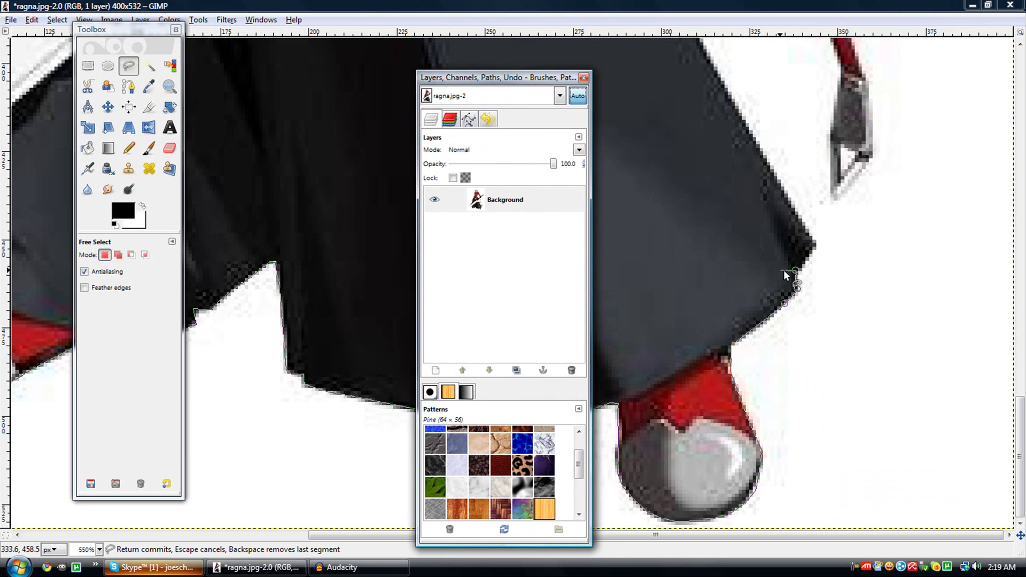
scroll(802, 374, "up", 3)
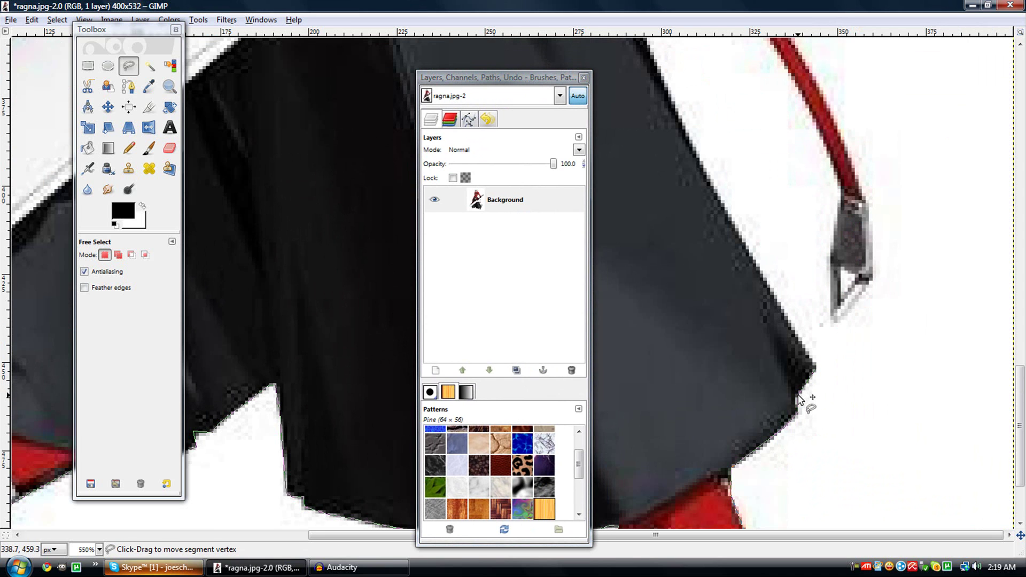
left_click(815, 368)
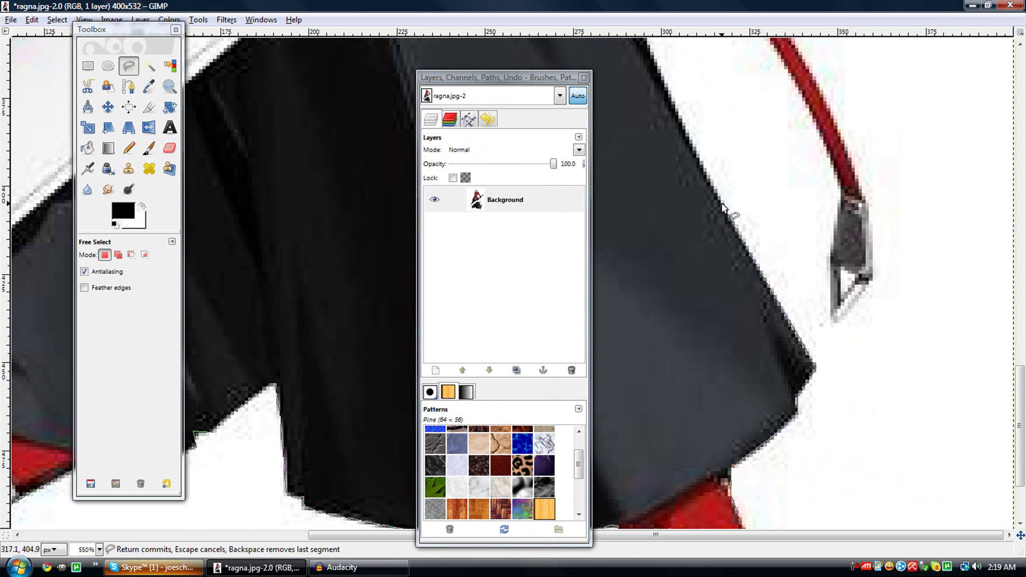
- Trace the outline up the leg's outer edge to the sword's underside, replacing one misplaced point and moving the layers window aside
scroll(723, 205, "up", 5)
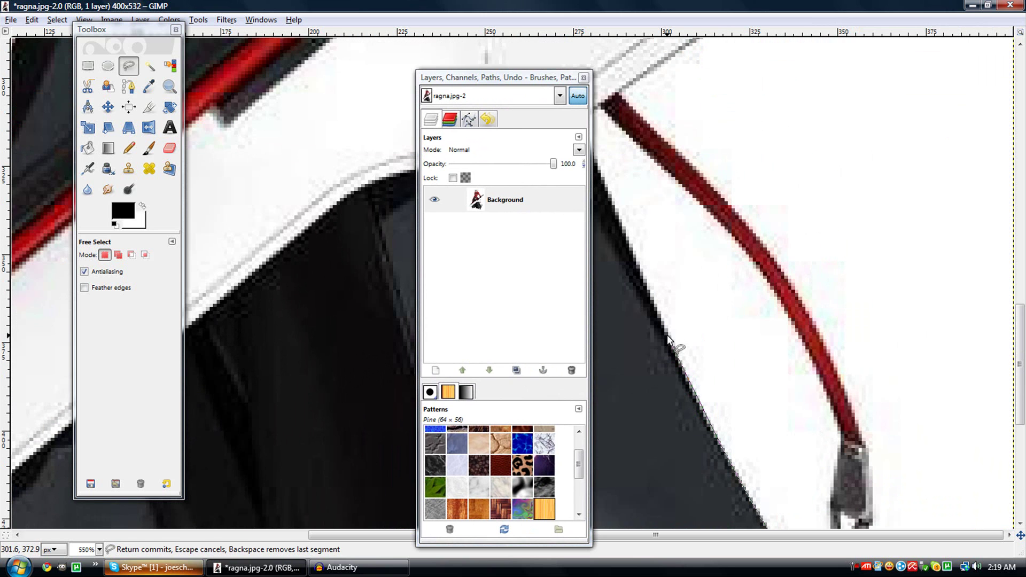
left_click(669, 337)
key("BackSpace")
left_click(653, 304)
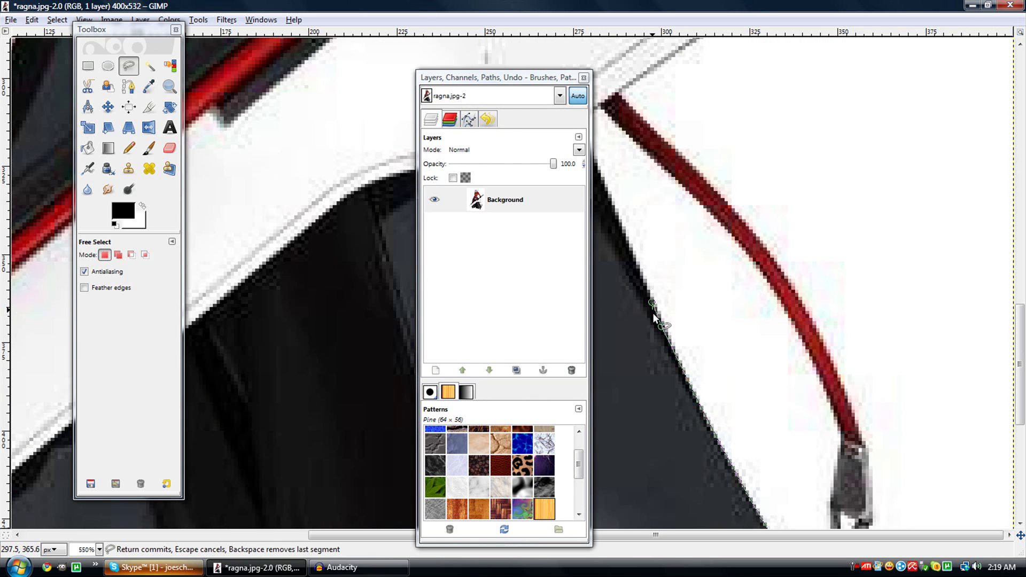
scroll(655, 318, "up", 5)
left_click_drag(491, 78, 350, 77)
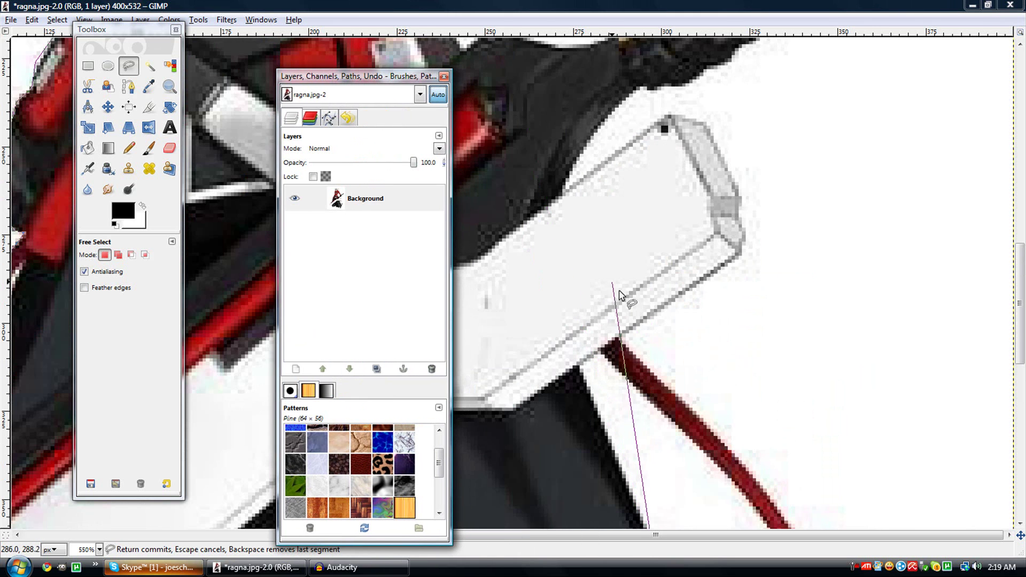
scroll(620, 295, "down", 2)
left_click(592, 275)
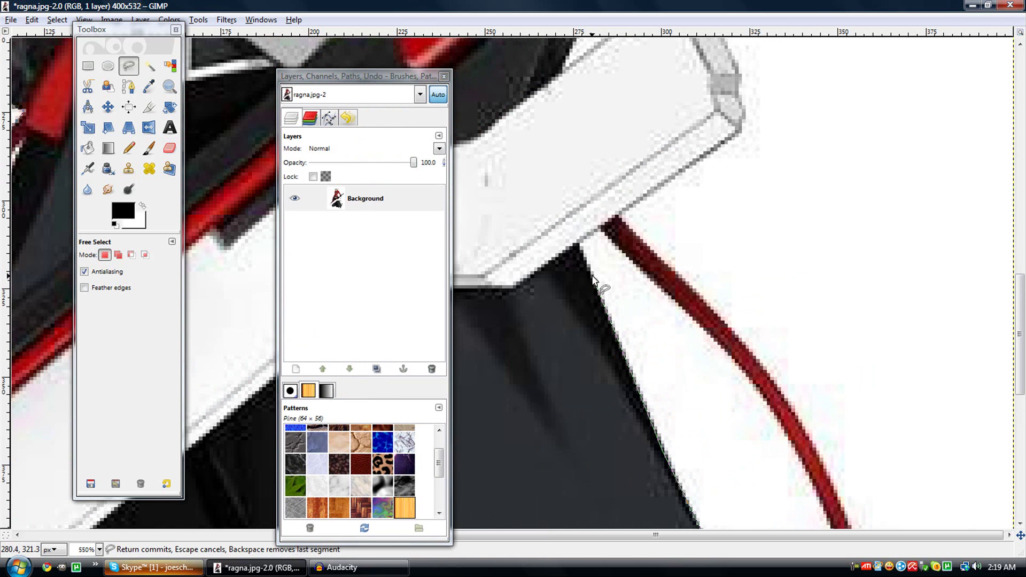
left_click(579, 242)
- Continue the outline along the sword's underside to the red cord and down the cord's inner edge to its metal tip
left_click(601, 225)
left_click(625, 253)
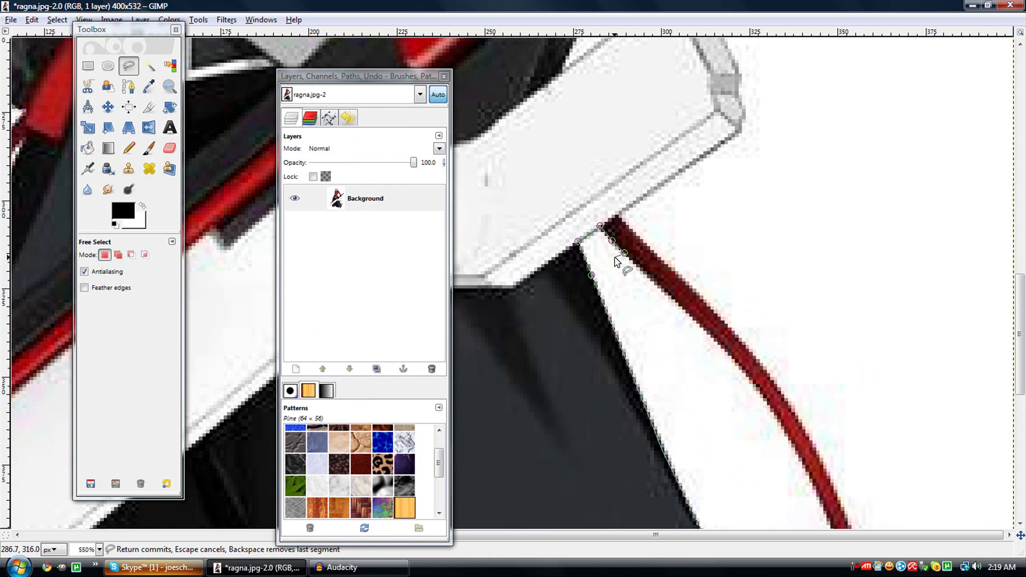
left_click(644, 270)
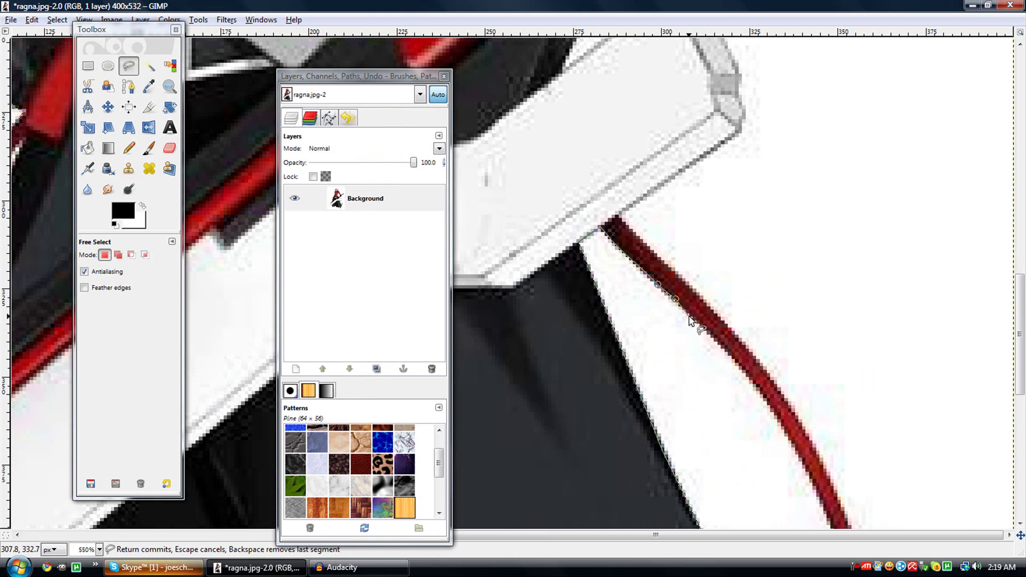
left_click(723, 349)
scroll(791, 390, "down", 5)
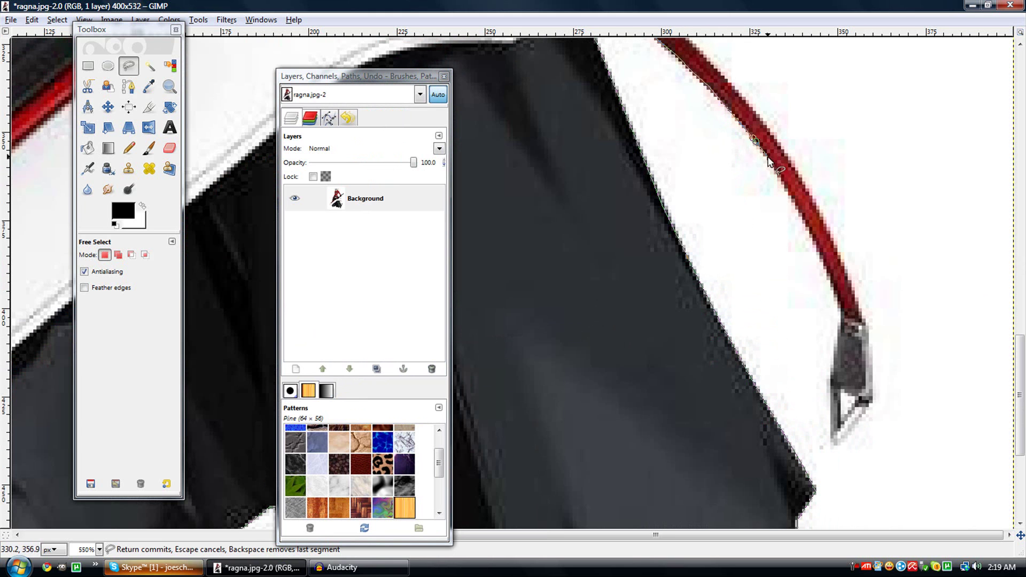
left_click(789, 192)
left_click(813, 237)
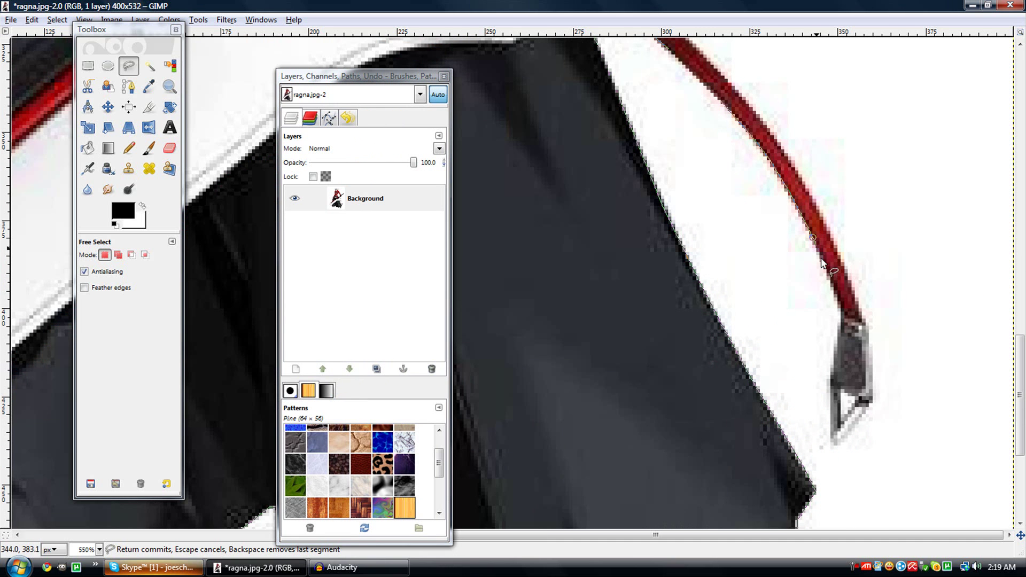
left_click(827, 270)
left_click(841, 315)
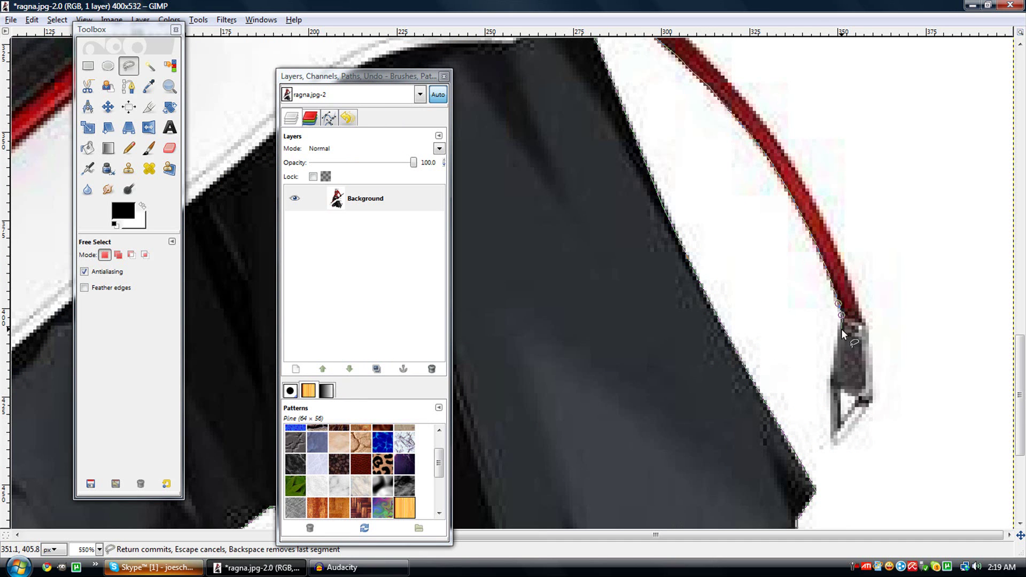
- Trace the outline around the grey metal tip at the end of the red cord
left_click(835, 346)
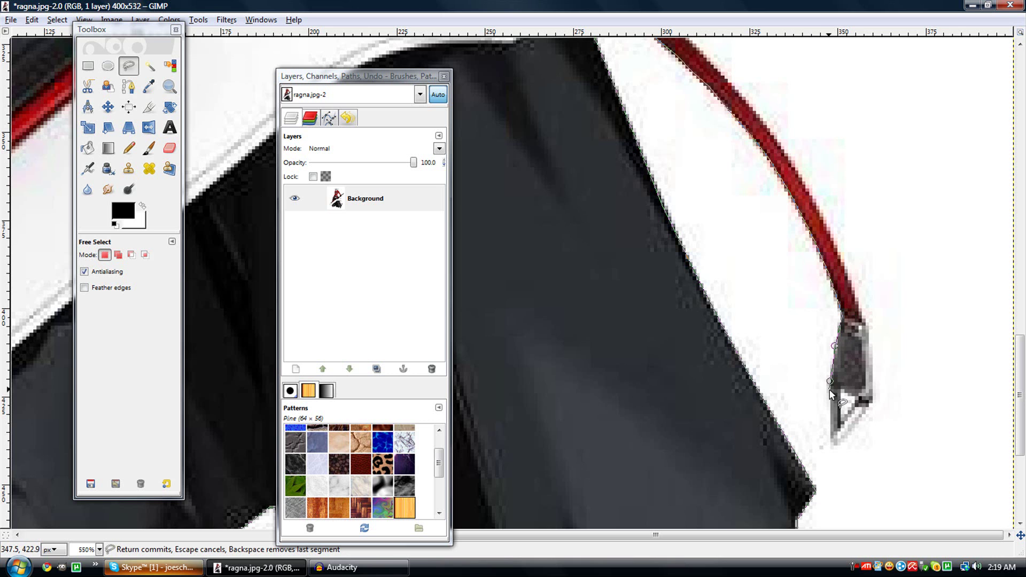
left_click(830, 389)
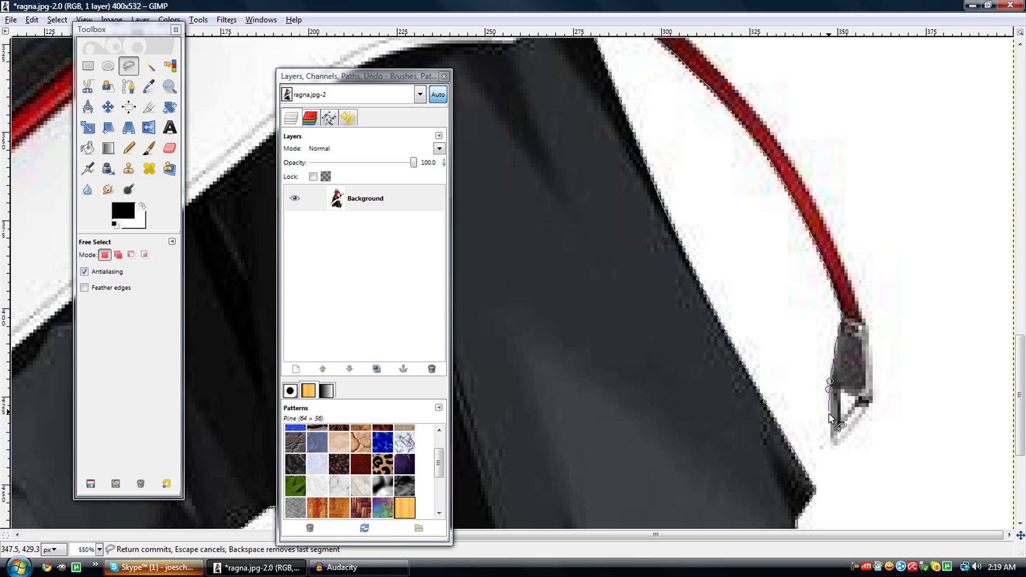
left_click(839, 444)
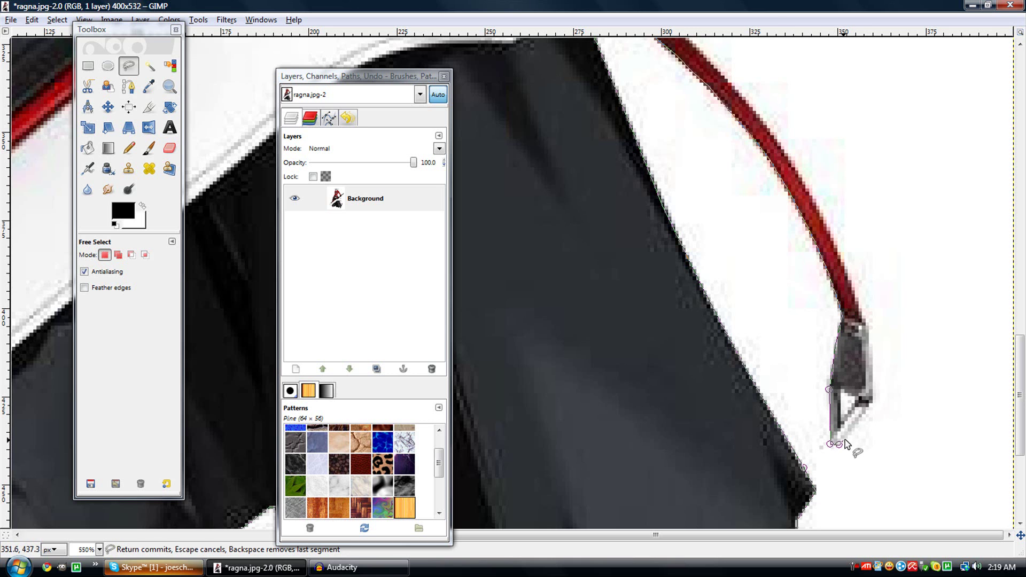
left_click(872, 401)
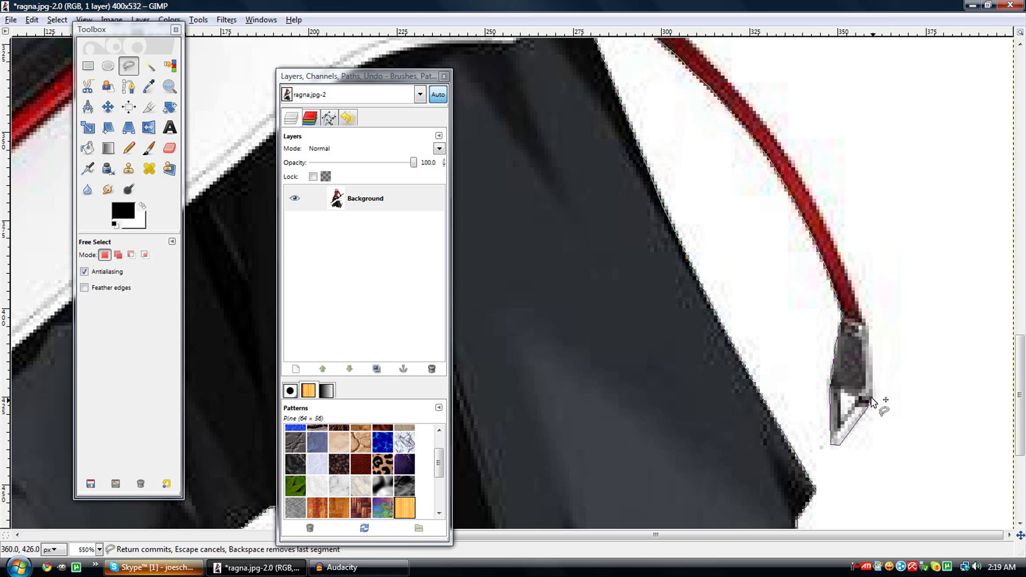
left_click(864, 321)
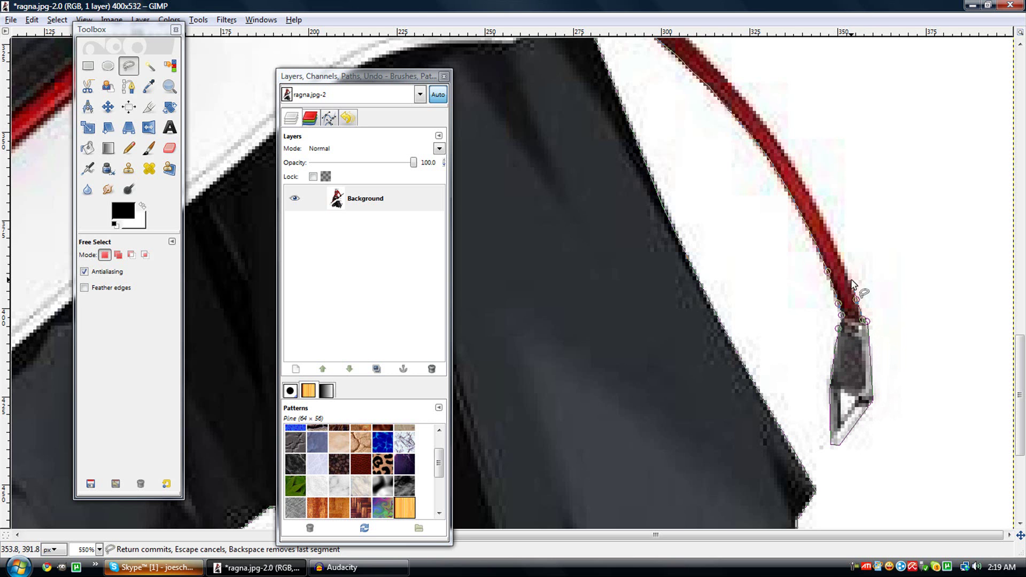
- Trace the outline up the red cord's outer edge from the metal tip to the sword's underside
left_click(837, 249)
scroll(826, 222, "up", 3)
left_click(791, 281)
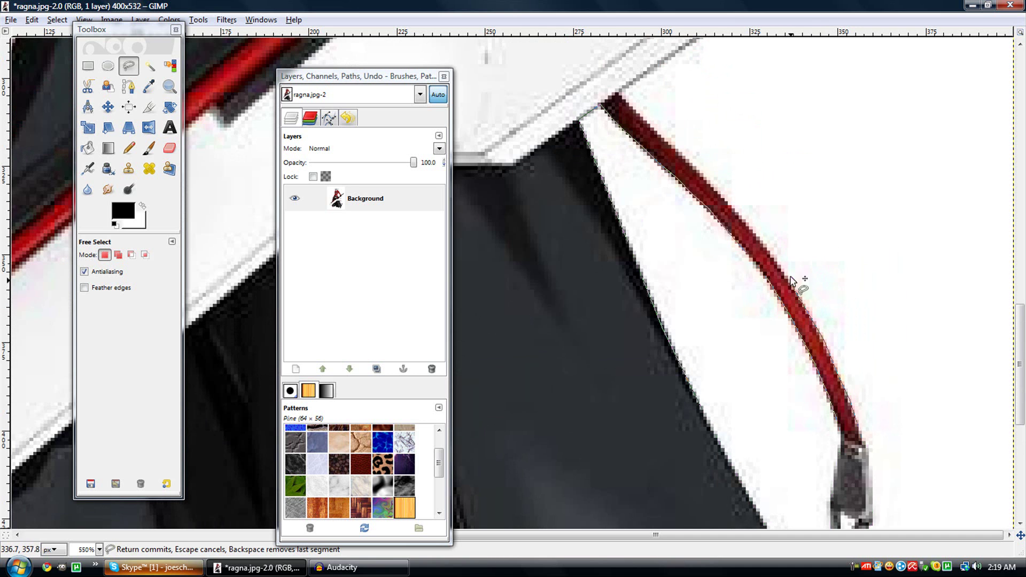
left_click(764, 241)
left_click(732, 205)
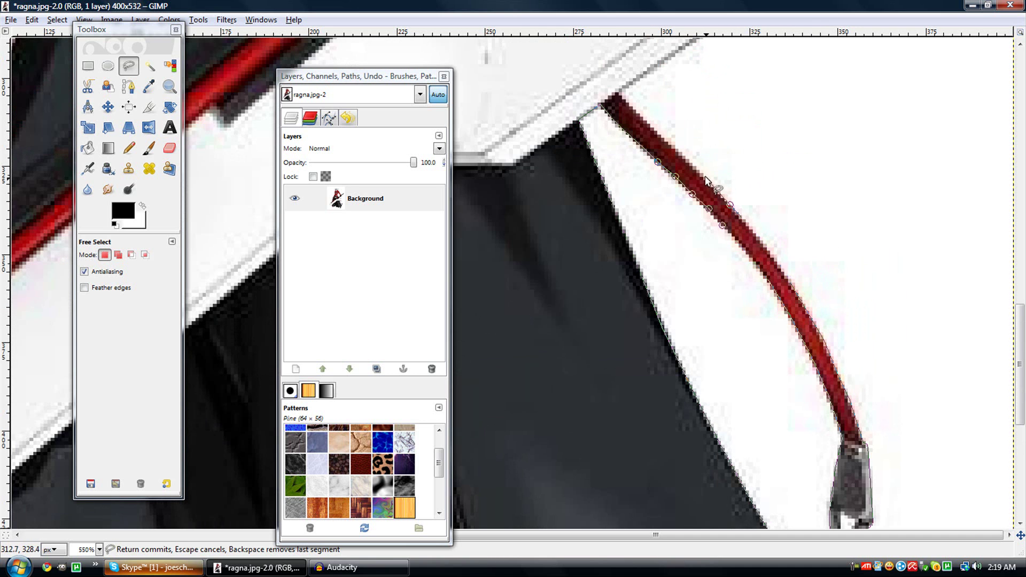
left_click(700, 170)
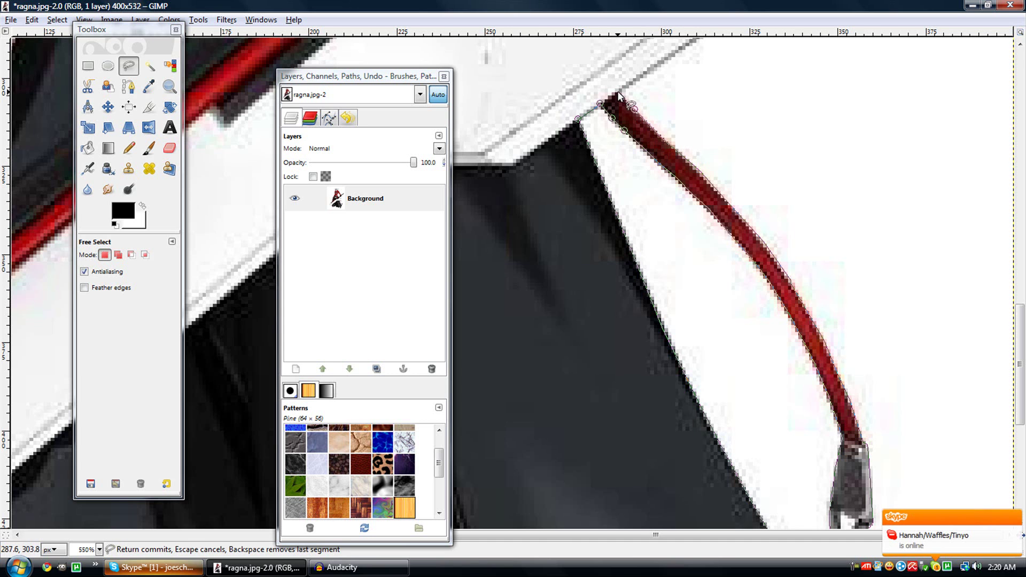
- Continue the outline around the sword's blunt grey end and along its upper edge to the black hilt guard
scroll(619, 93, "up", 5)
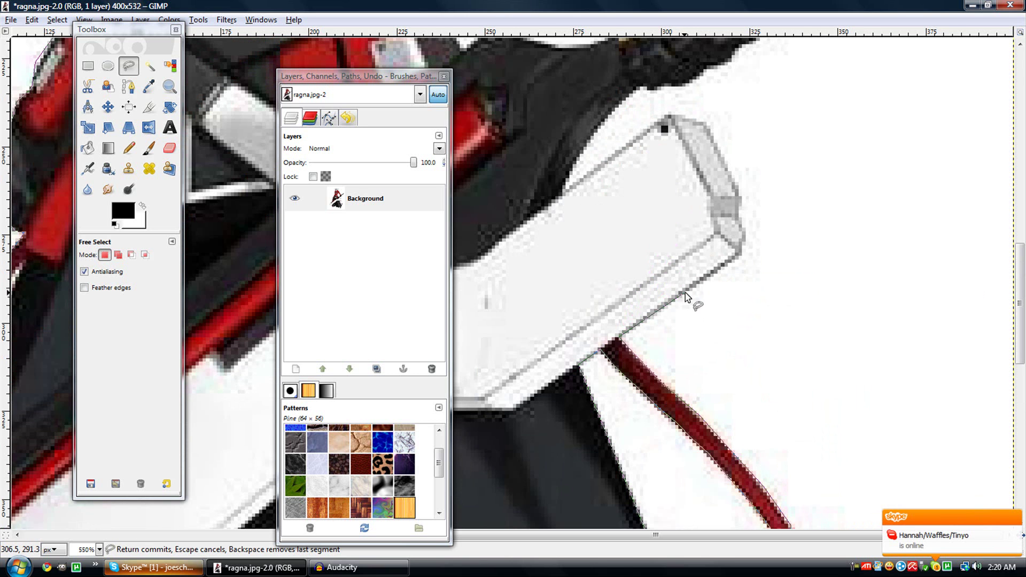
left_click(743, 241)
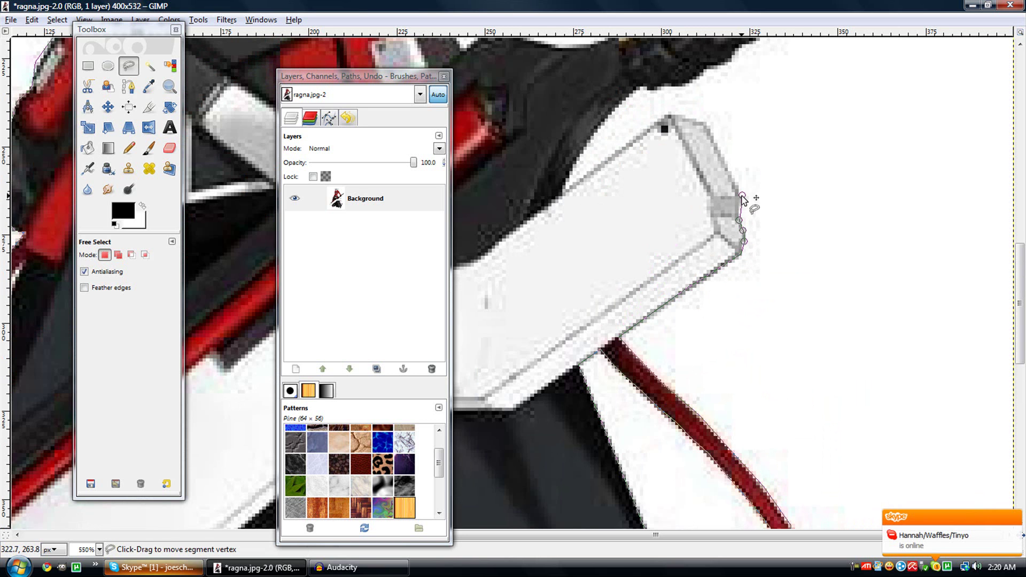
scroll(745, 200, "up", 5)
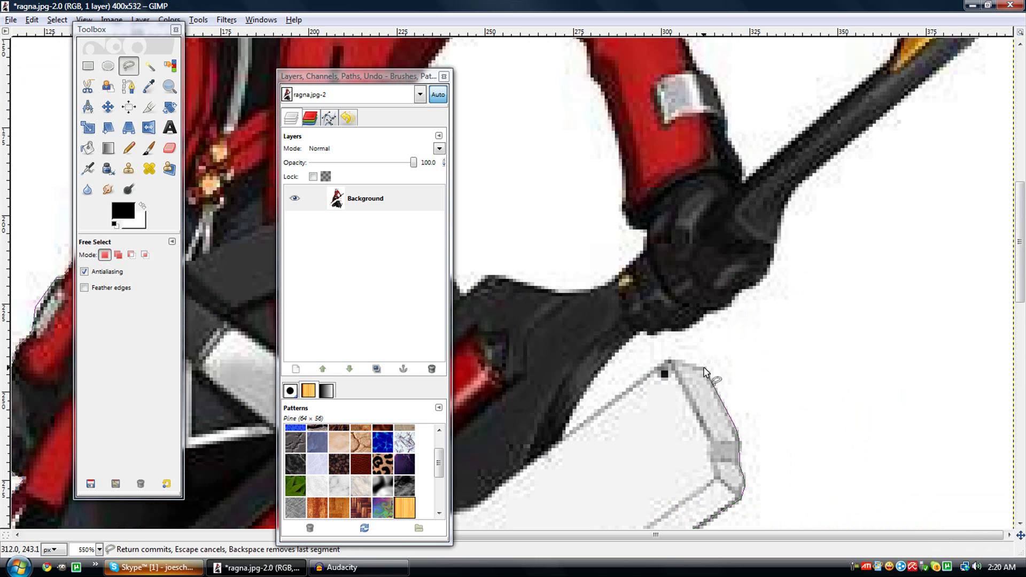
left_click(670, 359)
scroll(667, 363, "up", 3)
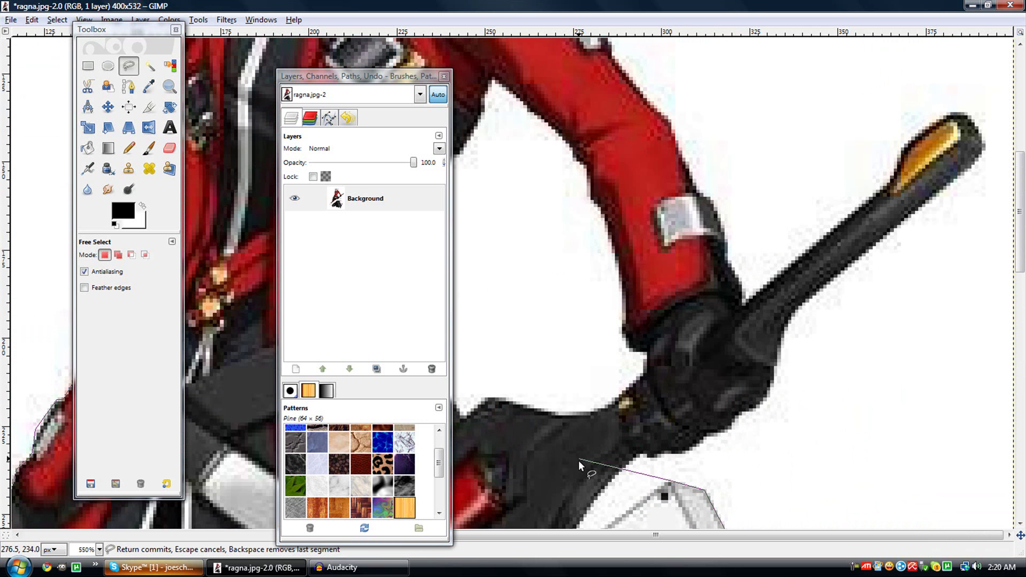
scroll(592, 218, "up", 6)
scroll(520, 205, "down", 4)
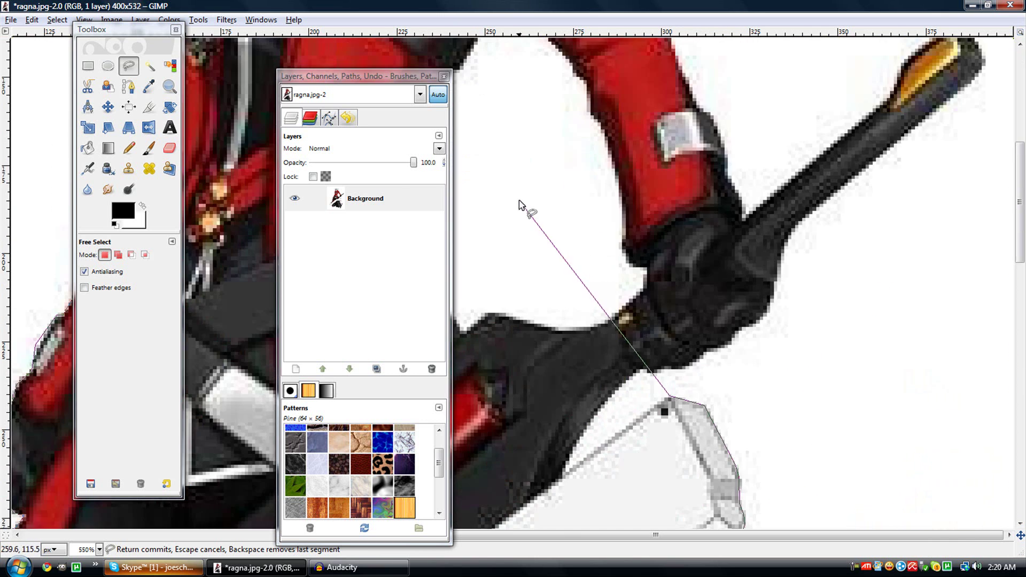
scroll(519, 205, "down", 8)
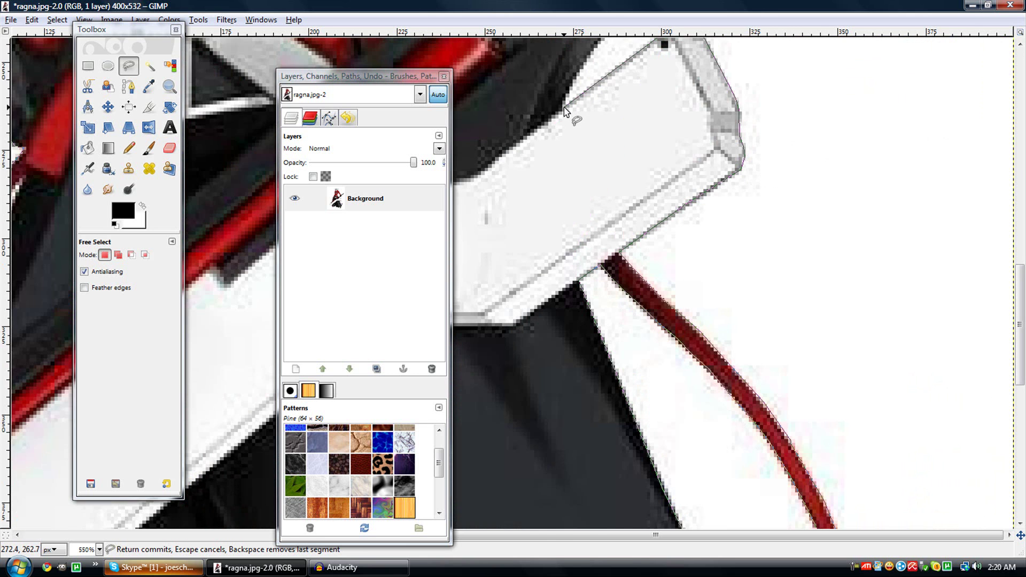
scroll(565, 111, "up", 5)
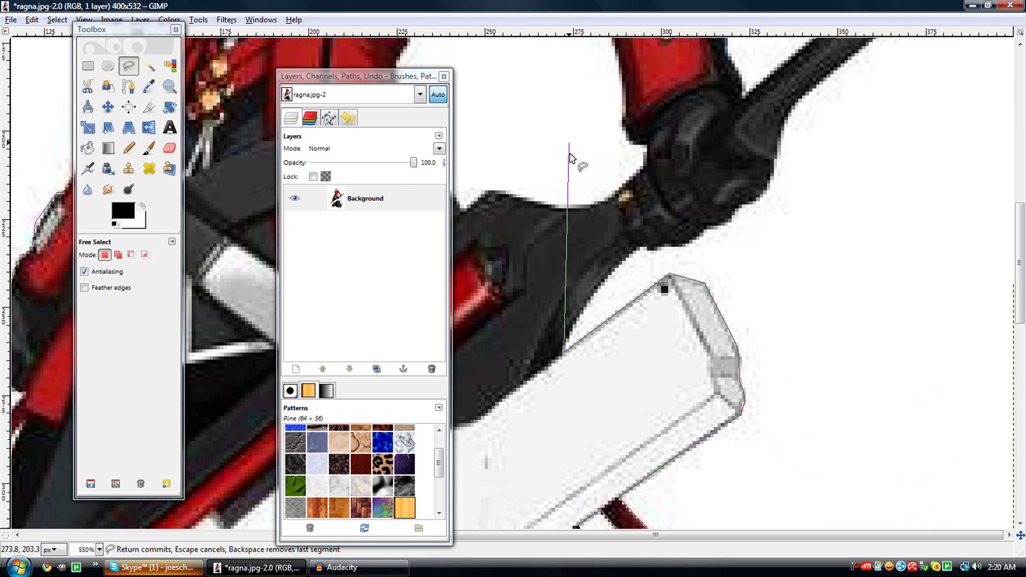
- Trace the outline up the black guard's lower edge to the underside of the gloved hand
left_click(571, 330)
left_click(586, 303)
left_click(606, 276)
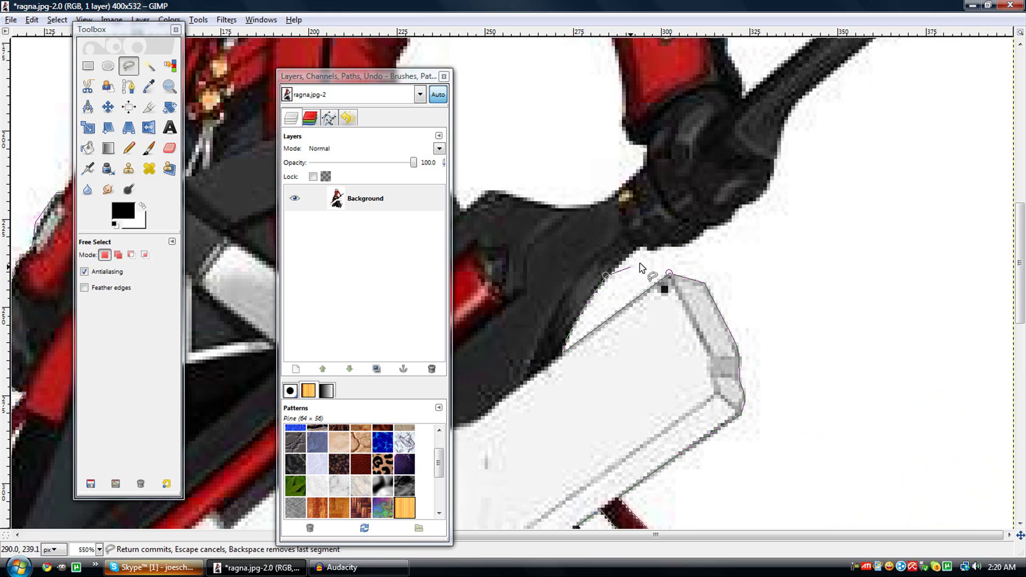
left_click(649, 246)
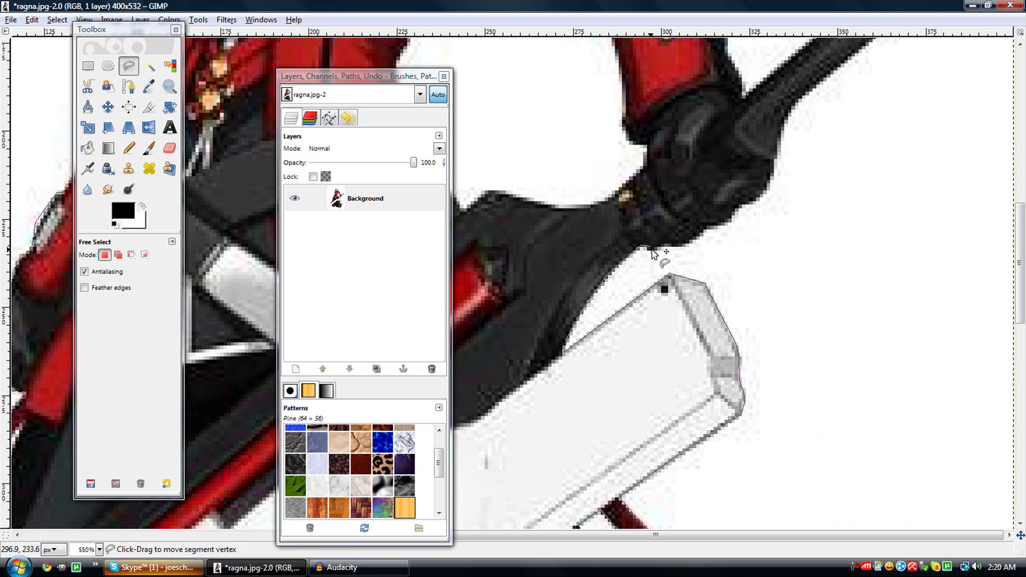
left_click(670, 245)
left_click(686, 245)
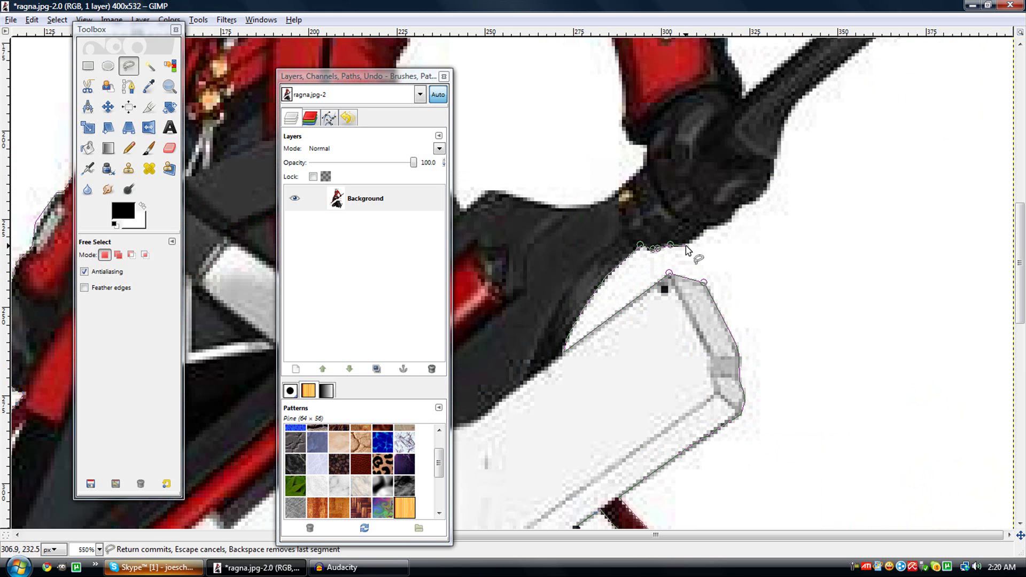
- Continue the outline around the outer side of the gloved hand to the lower edge of the sword's handle
left_click(711, 224)
left_click(724, 225)
left_click(730, 217)
left_click(736, 208)
left_click(751, 202)
scroll(751, 204, "up", 3)
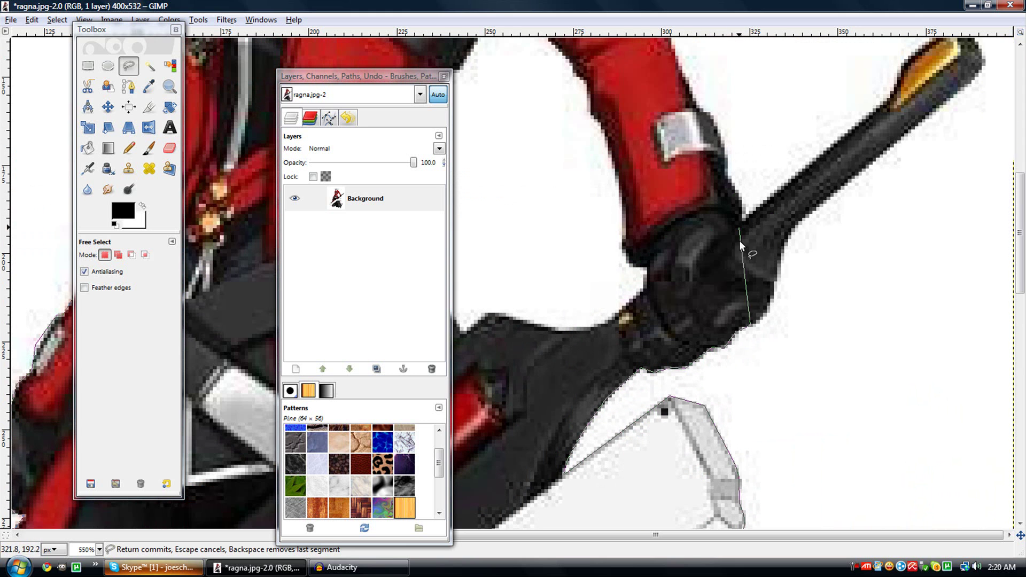
left_click(772, 303)
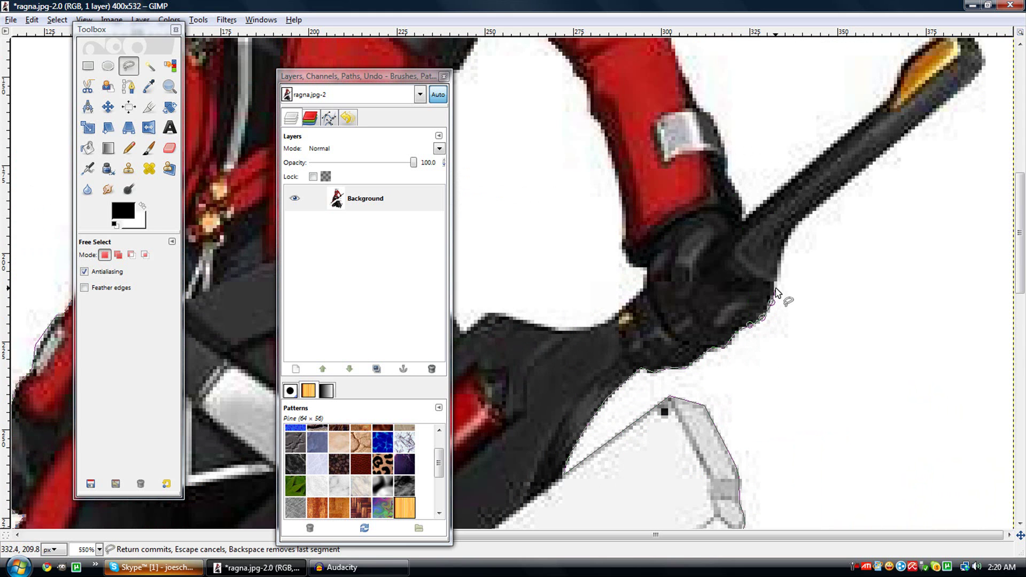
left_click(773, 274)
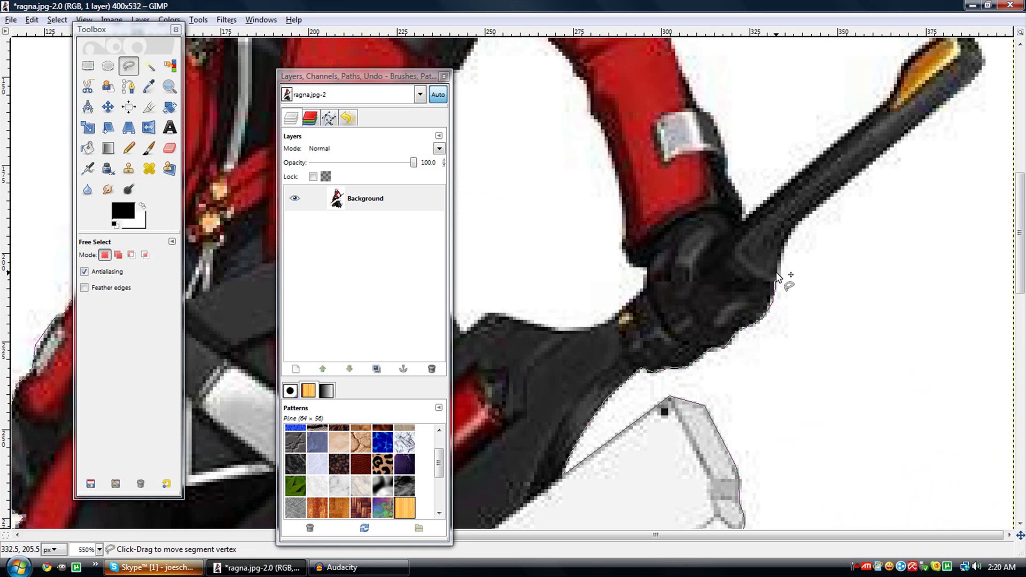
left_click(775, 286)
left_click_drag(775, 285, 776, 280)
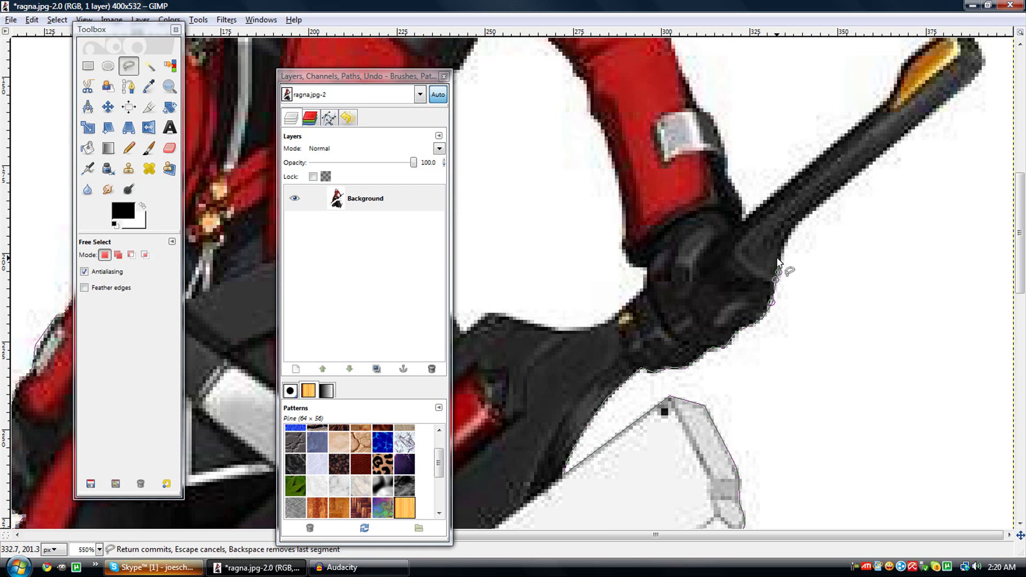
left_click(792, 231)
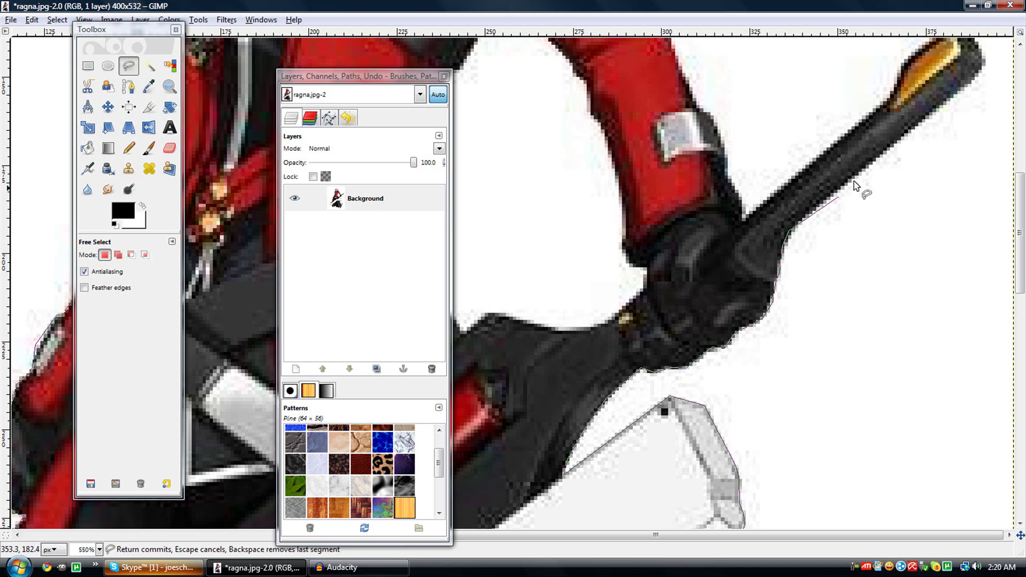
- Trace the outline along the handle's lower edge and around its rounded gold-and-black end
left_click(930, 115)
scroll(975, 125, "up", 5)
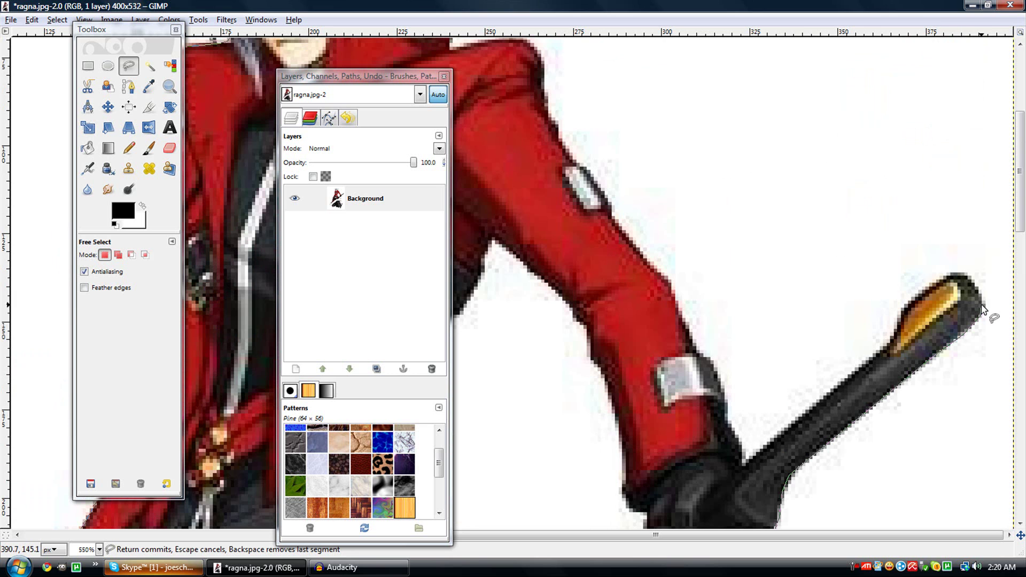
left_click(966, 274)
left_click(957, 272)
left_click(940, 278)
left_click(922, 291)
left_click(900, 309)
left_click(881, 354)
- Continue the outline back along the handle's upper edge to where it meets the wrist
scroll(855, 358, "up", 3)
scroll(845, 362, "up", 5)
scroll(844, 362, "down", 11)
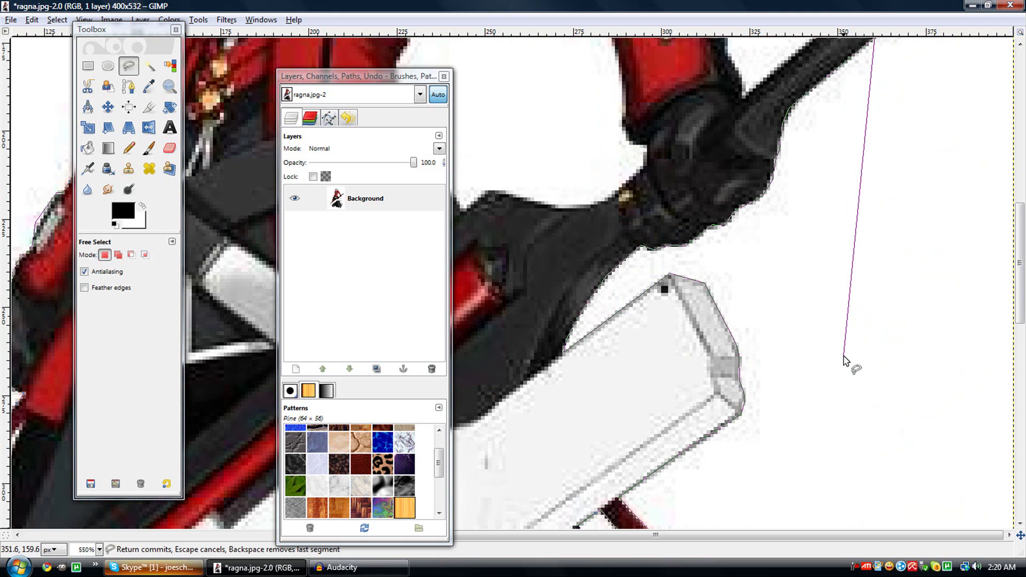
scroll(834, 379, "up", 4)
scroll(813, 412, "down", 4)
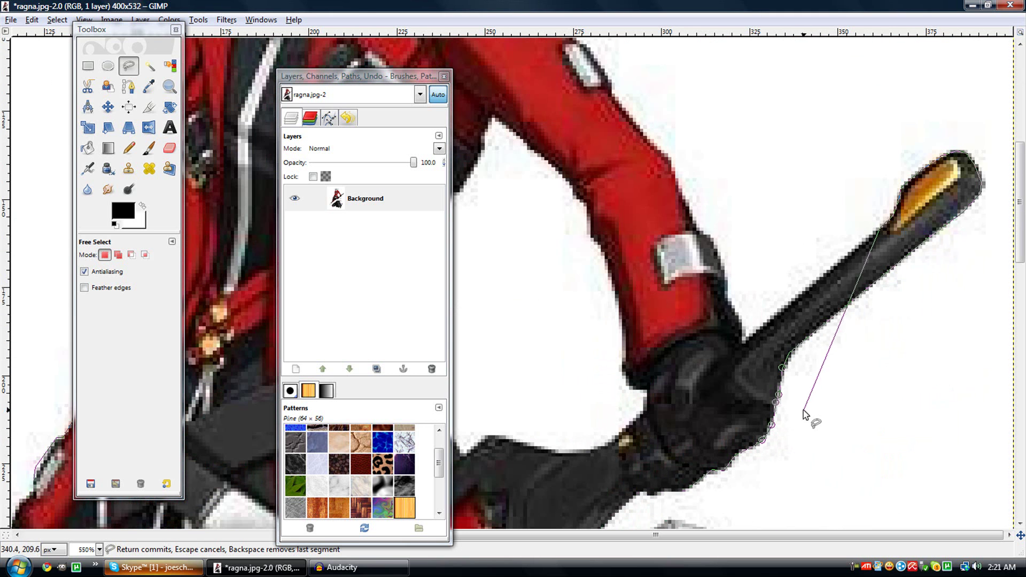
left_click(788, 302)
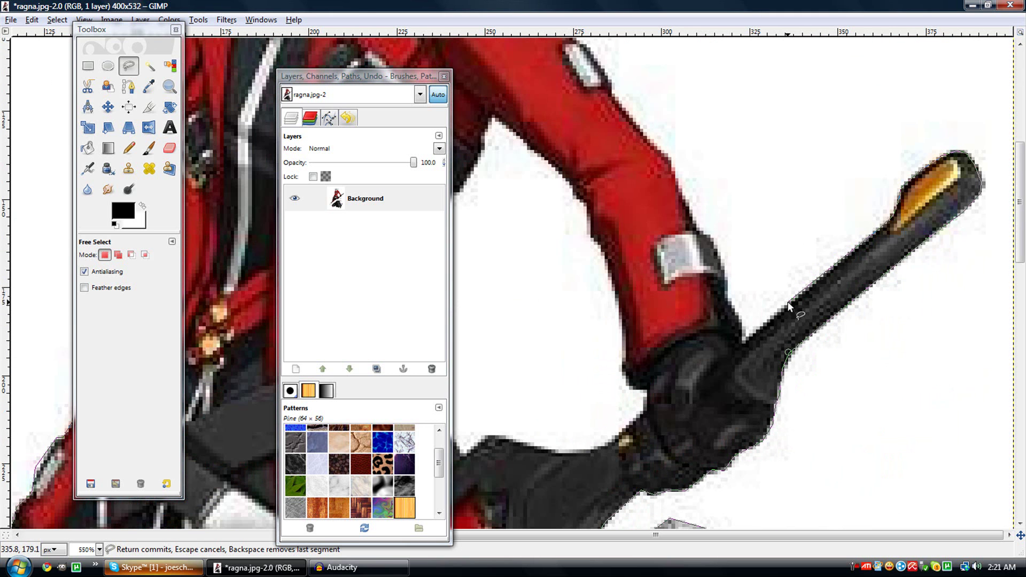
left_click(743, 346)
- Trace the outline up the outer edge of the red sleeve from the wrist to the silver plate on the upper arm
left_click(724, 276)
left_click(706, 235)
left_click(682, 191)
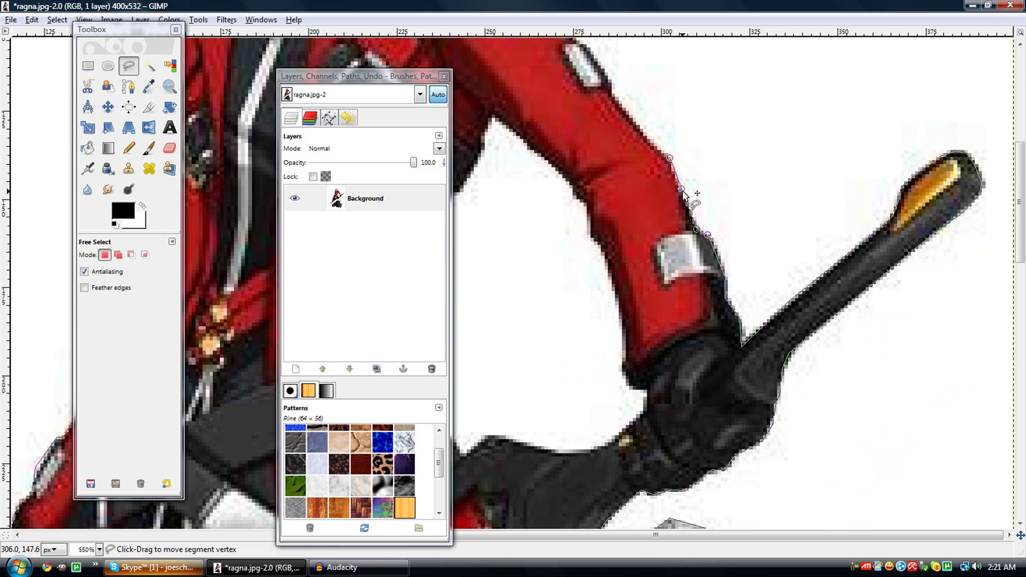
scroll(681, 252, "up", 5)
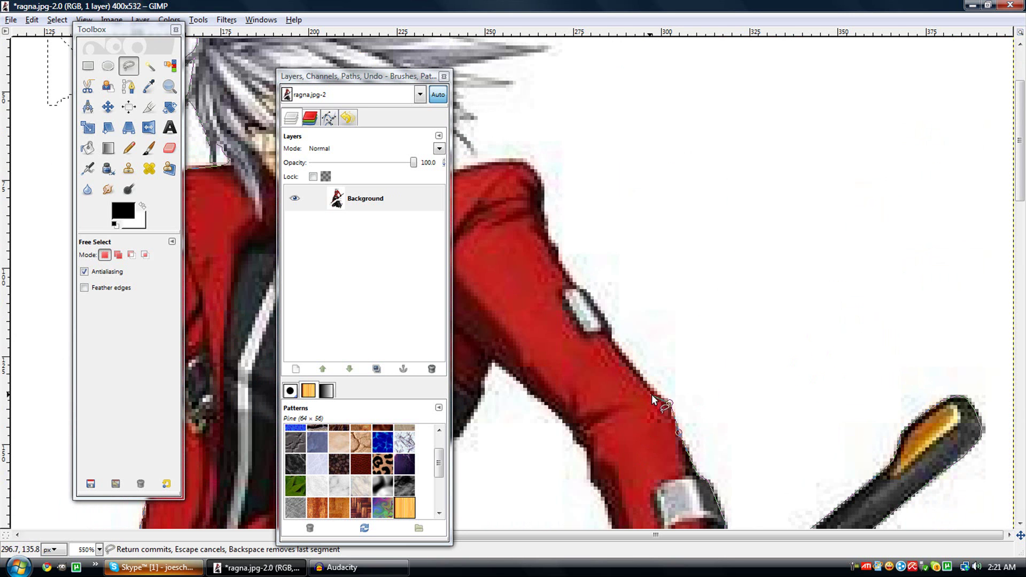
left_click(609, 335)
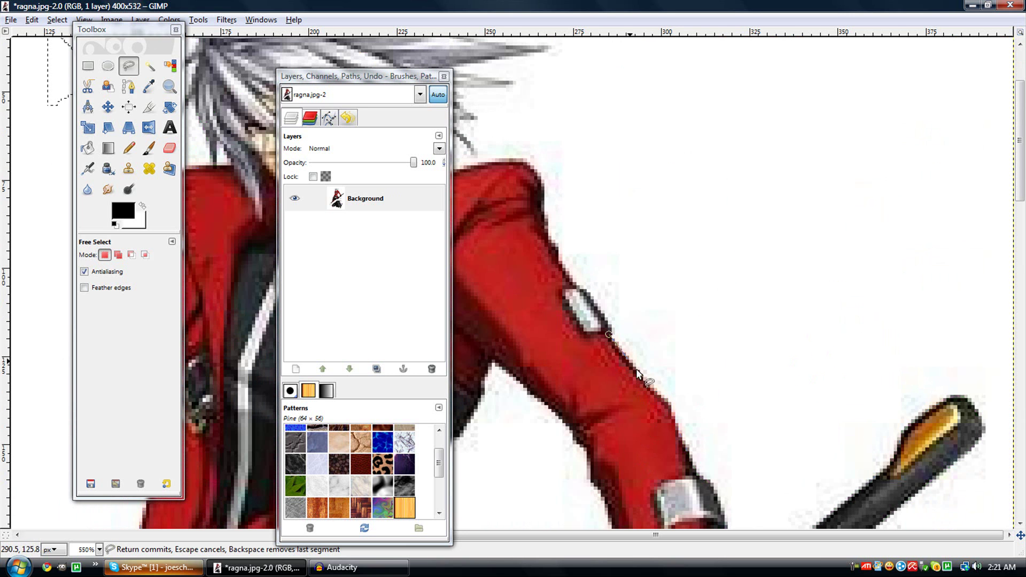
left_click_drag(607, 320, 606, 315)
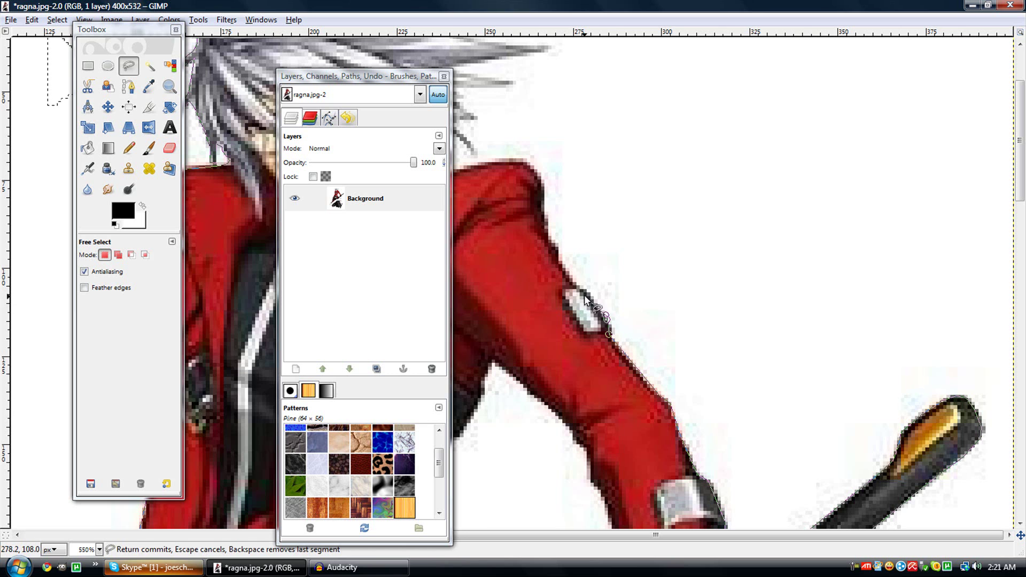
- Continue the outline from the upper-arm plate up the red sleeve and around the shoulder
left_click(584, 288)
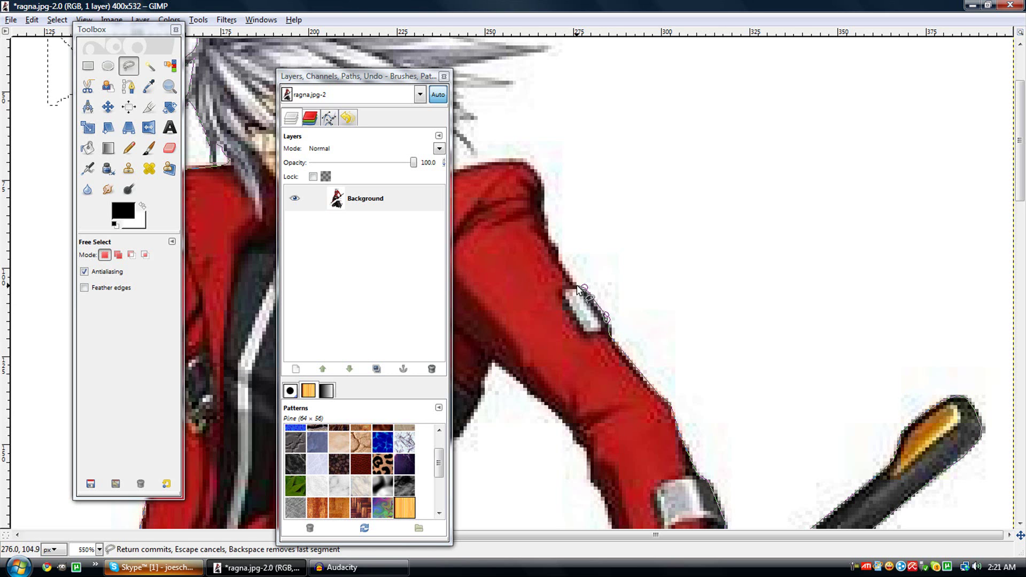
left_click(558, 259)
left_click(546, 224)
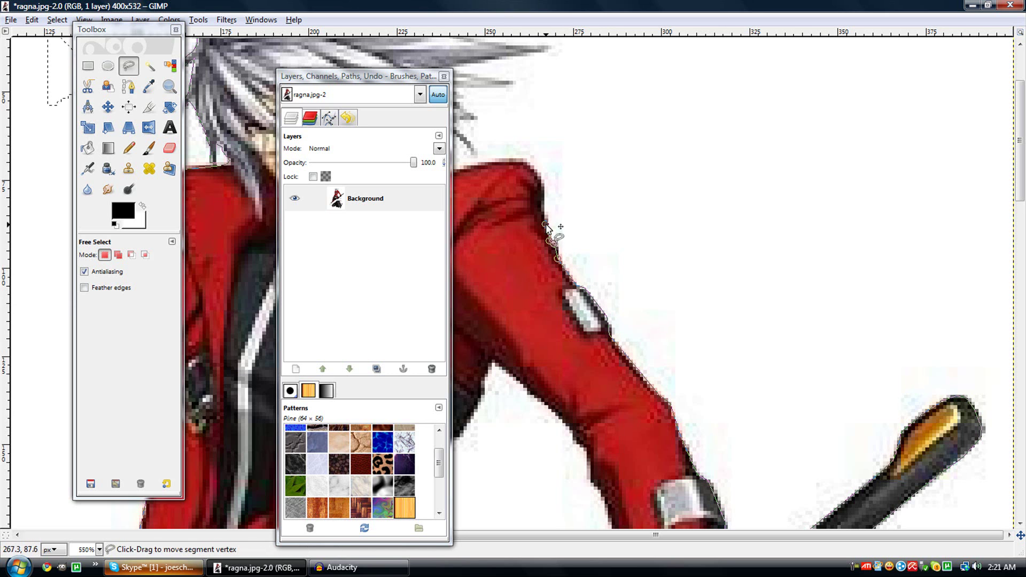
left_click_drag(541, 205, 541, 200)
left_click(543, 183)
scroll(544, 235, "up", 3)
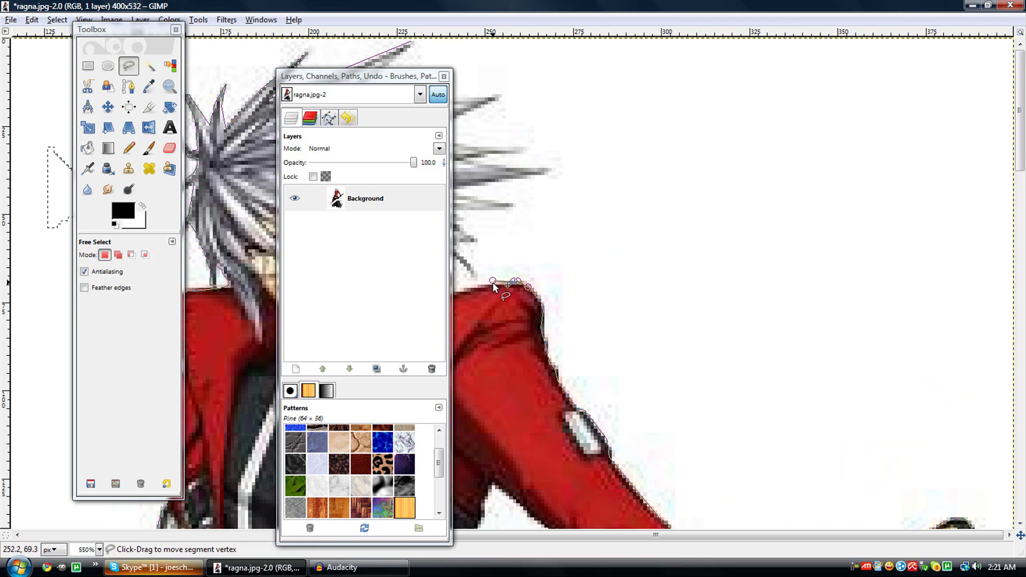
- Trace the outline along the top of the shoulder and up the tip of the red collar
left_click_drag(615, 537, 443, 535)
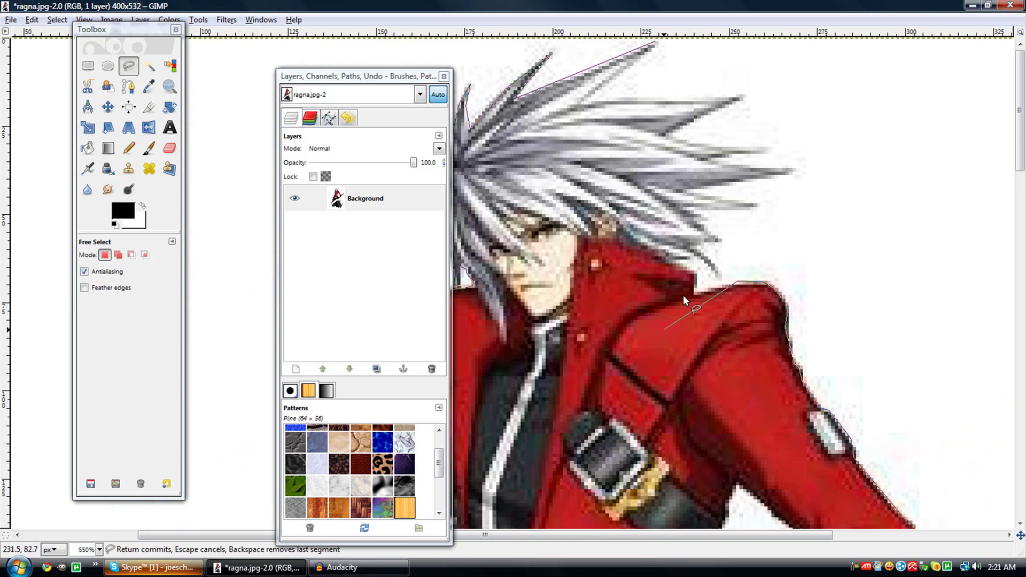
left_click(696, 291)
left_click_drag(739, 281, 733, 283)
left_click(693, 272)
- Trace the outline from the collar around the lowest hair strand above the shoulder
left_click(674, 263)
left_click(681, 260)
left_click(695, 259)
left_click(702, 260)
left_click(705, 263)
left_click(717, 277)
left_click(717, 266)
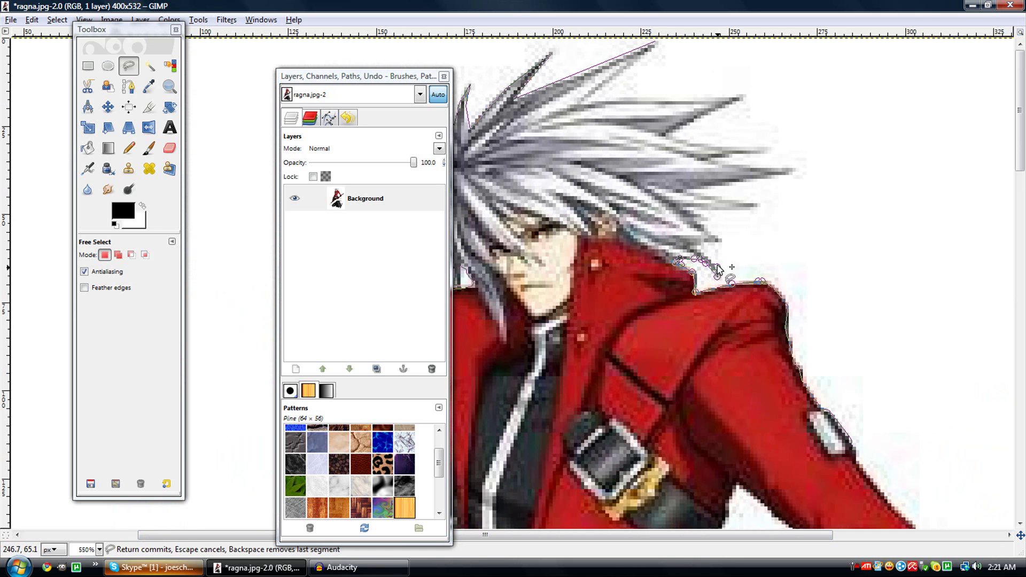
left_click(717, 266)
left_click(701, 253)
left_click(694, 248)
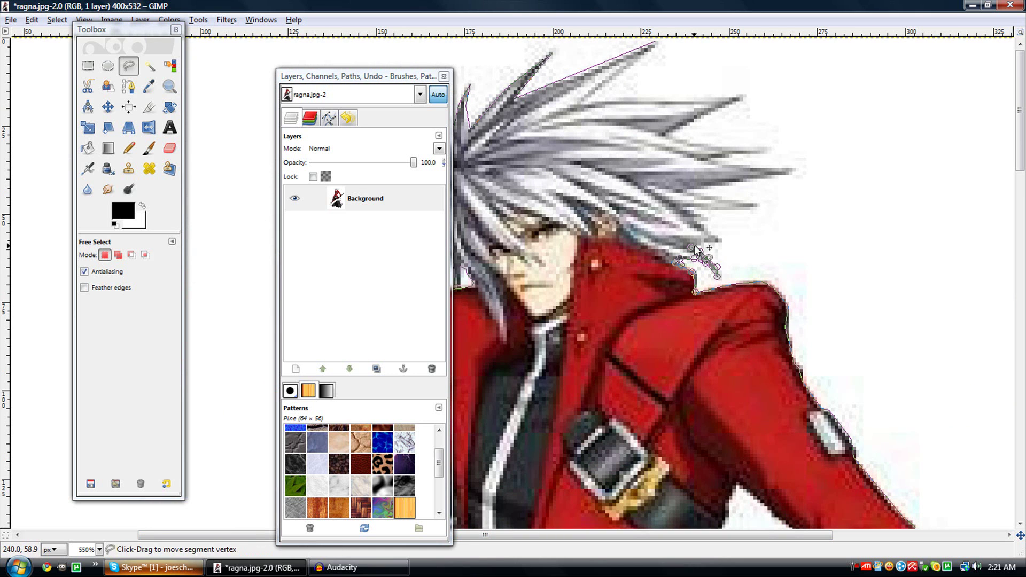
- Continue the outline around the next short hair spike and along the underside of the thin strand above it
left_click(701, 244)
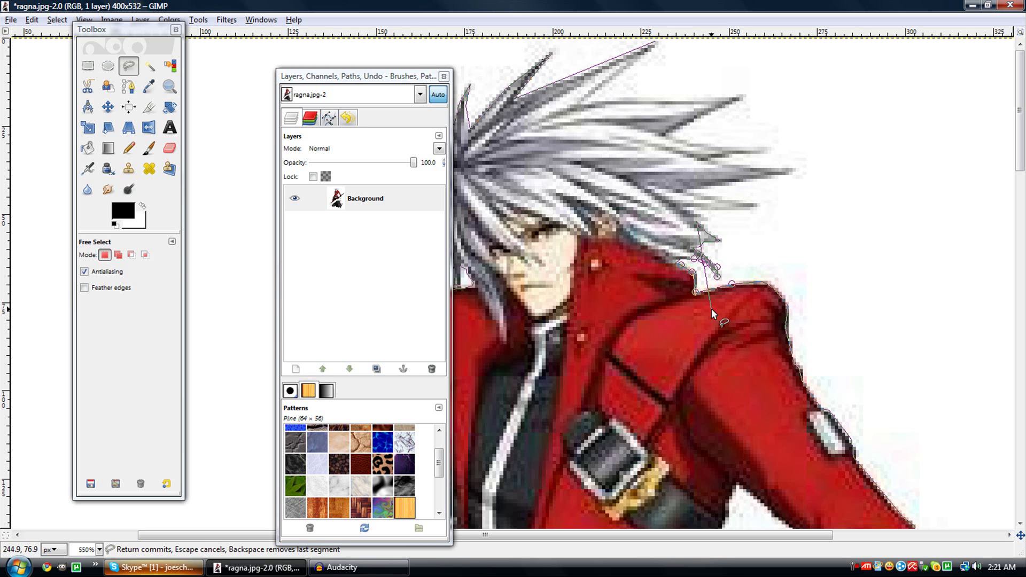
left_click(689, 209)
left_click(693, 205)
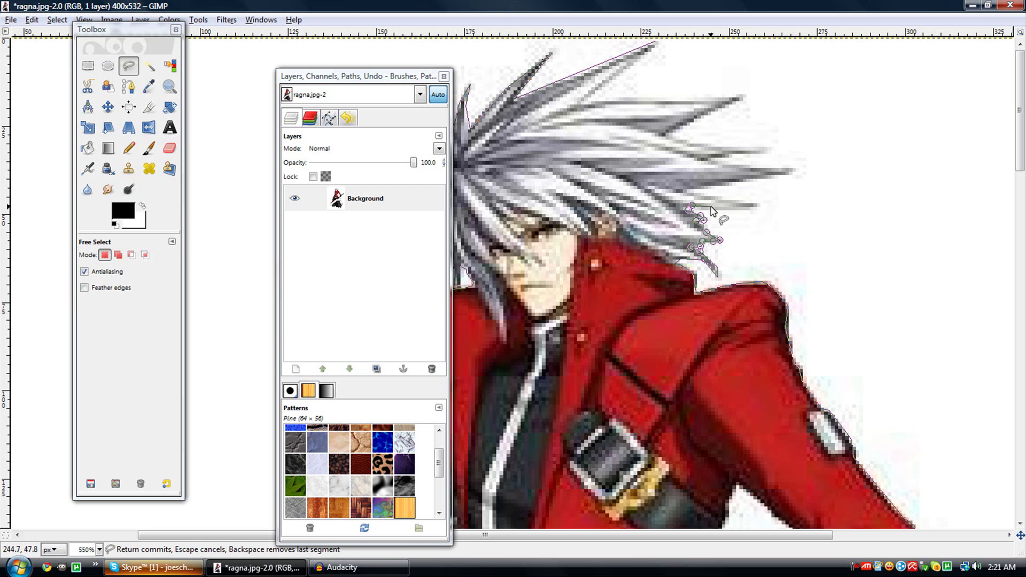
left_click(707, 208)
left_click(724, 209)
left_click(747, 208)
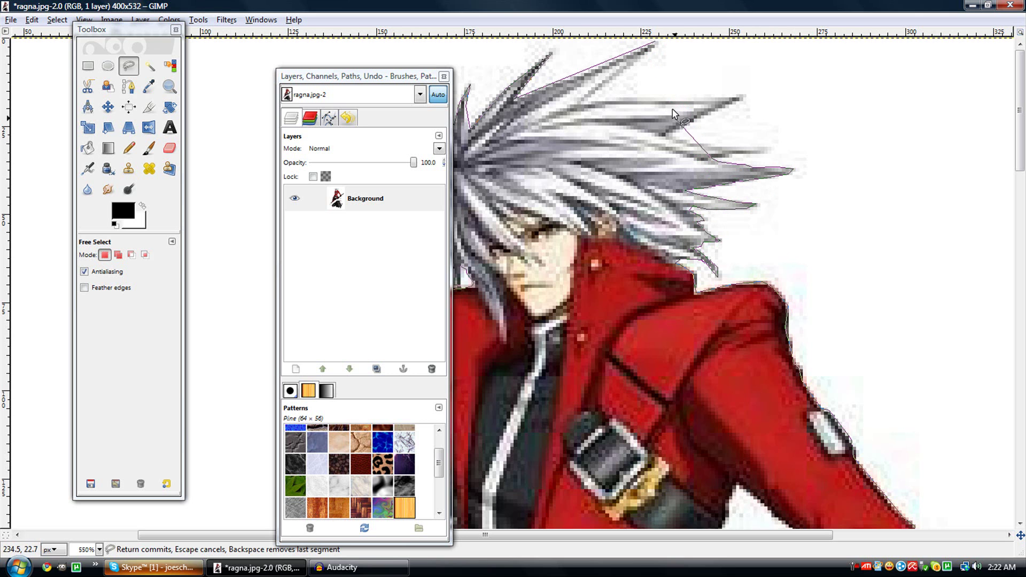
- Retrace the outline around the thin hair strand just above the longest spike so that the strand is included
left_click(654, 46)
left_click(763, 151)
left_click(768, 147)
left_click(717, 146)
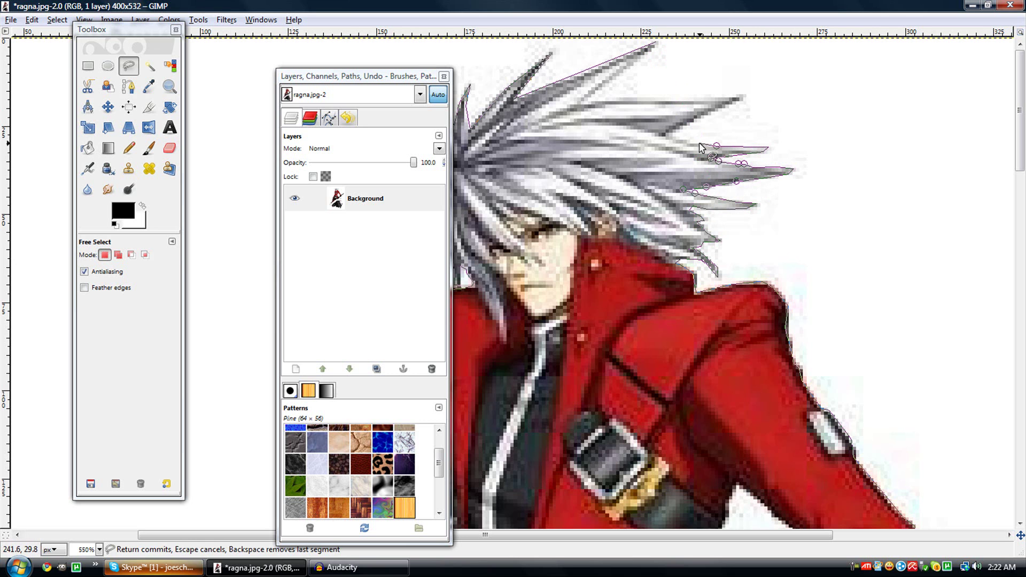
left_click(695, 143)
- Trace the outline around the upper hair spikes and close the selection at its starting point on the topmost spike
left_click_drag(667, 138, 737, 103)
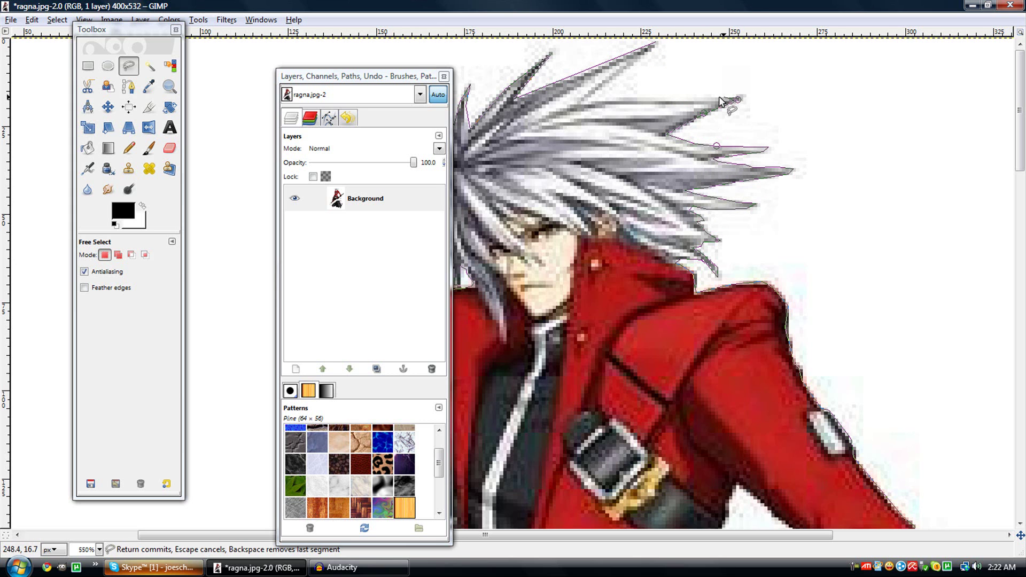
left_click(740, 98)
left_click(615, 98)
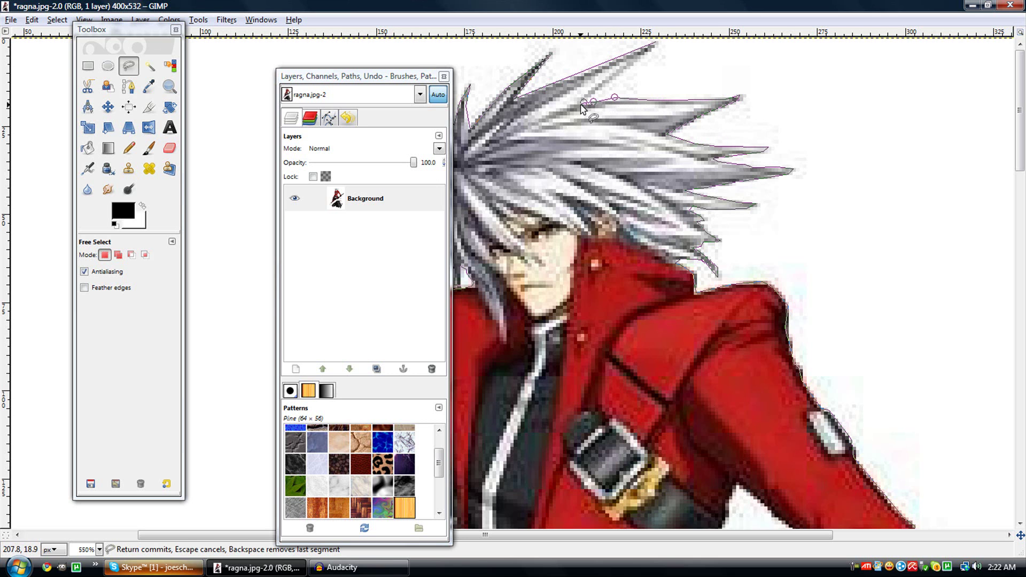
left_click(580, 103)
left_click(640, 59)
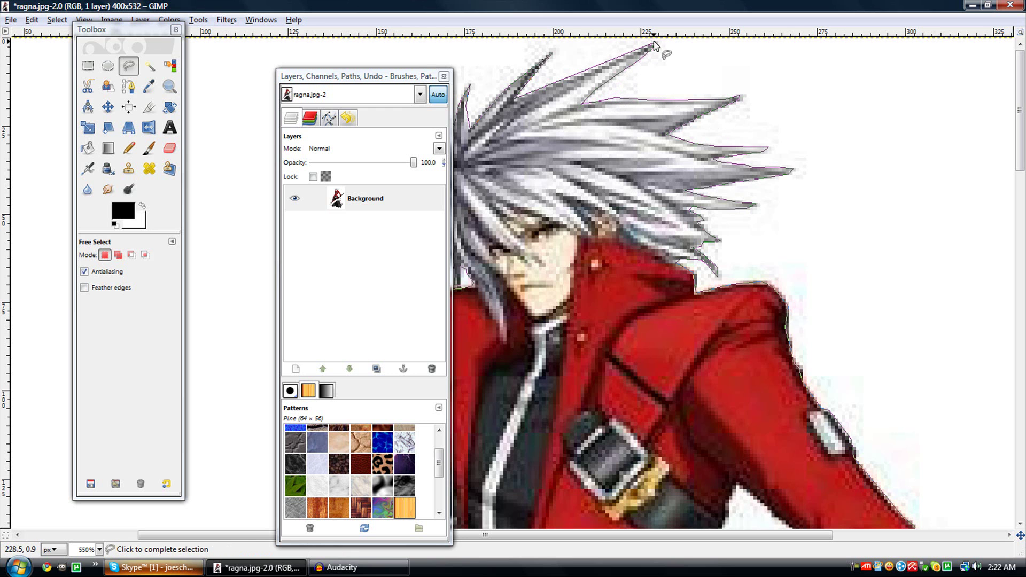
left_click(653, 45)
- Cut the selected character out of the Background layer to the clipboard
right_click(574, 205)
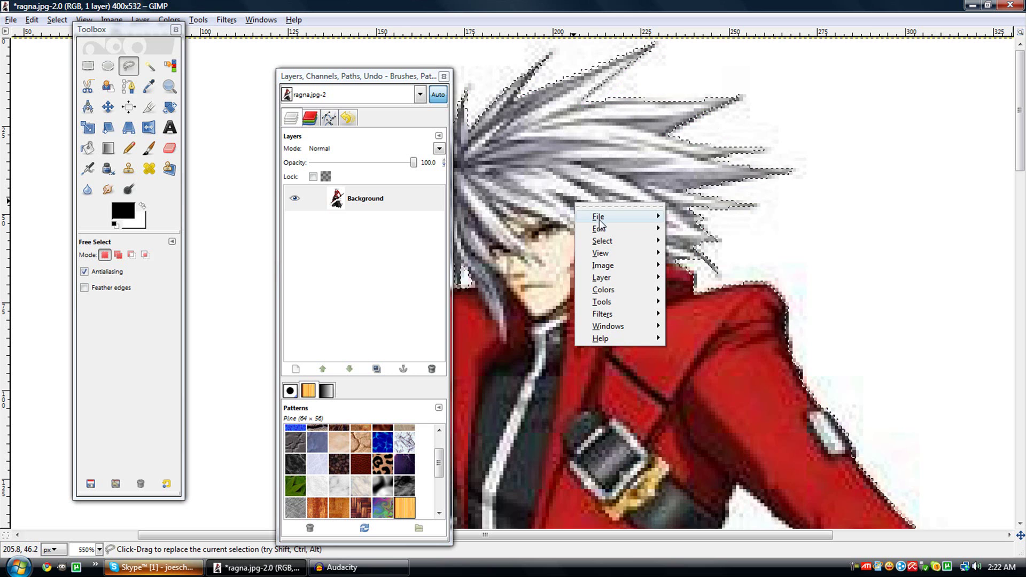
mouse_move(602, 229)
left_click(708, 297)
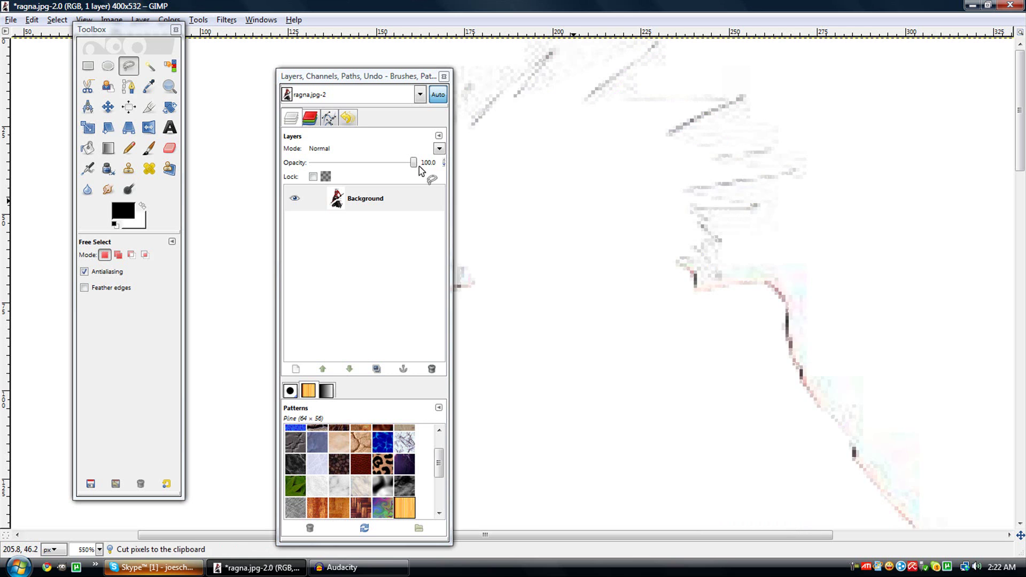